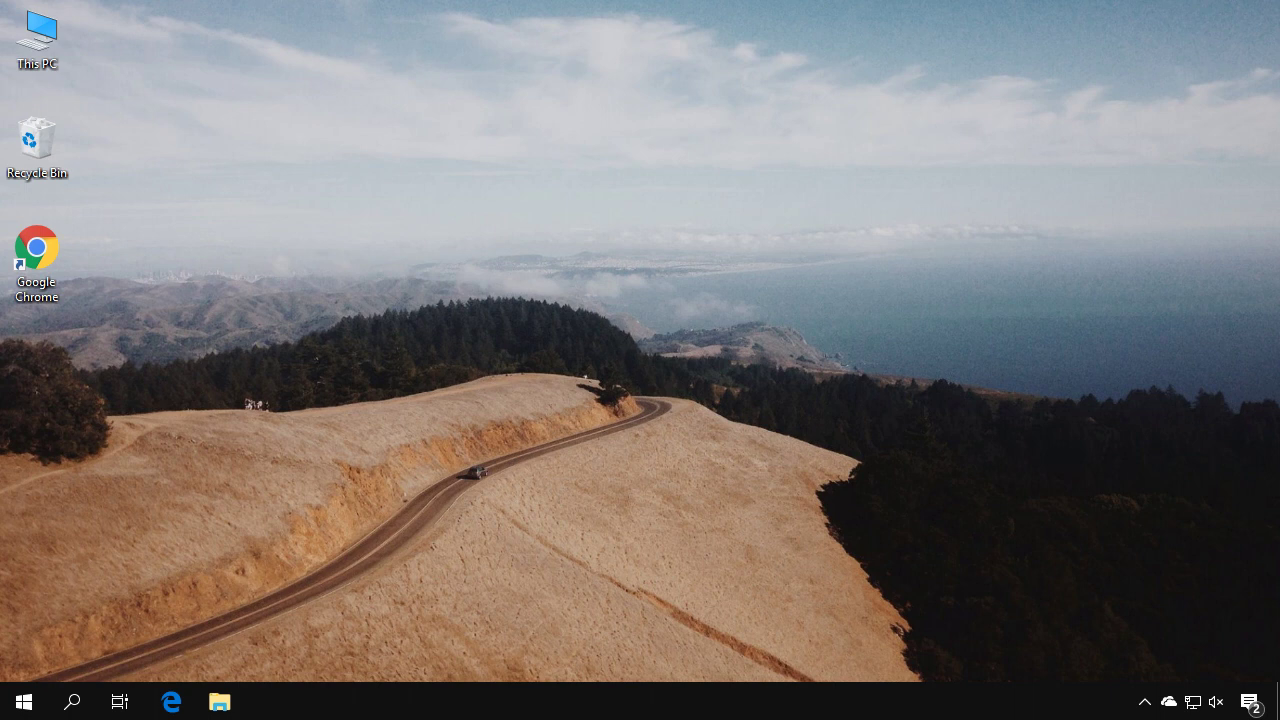
# Open the C:\Windows\System32 folder through This PC
pyautogui.doubleClick(53, 46)
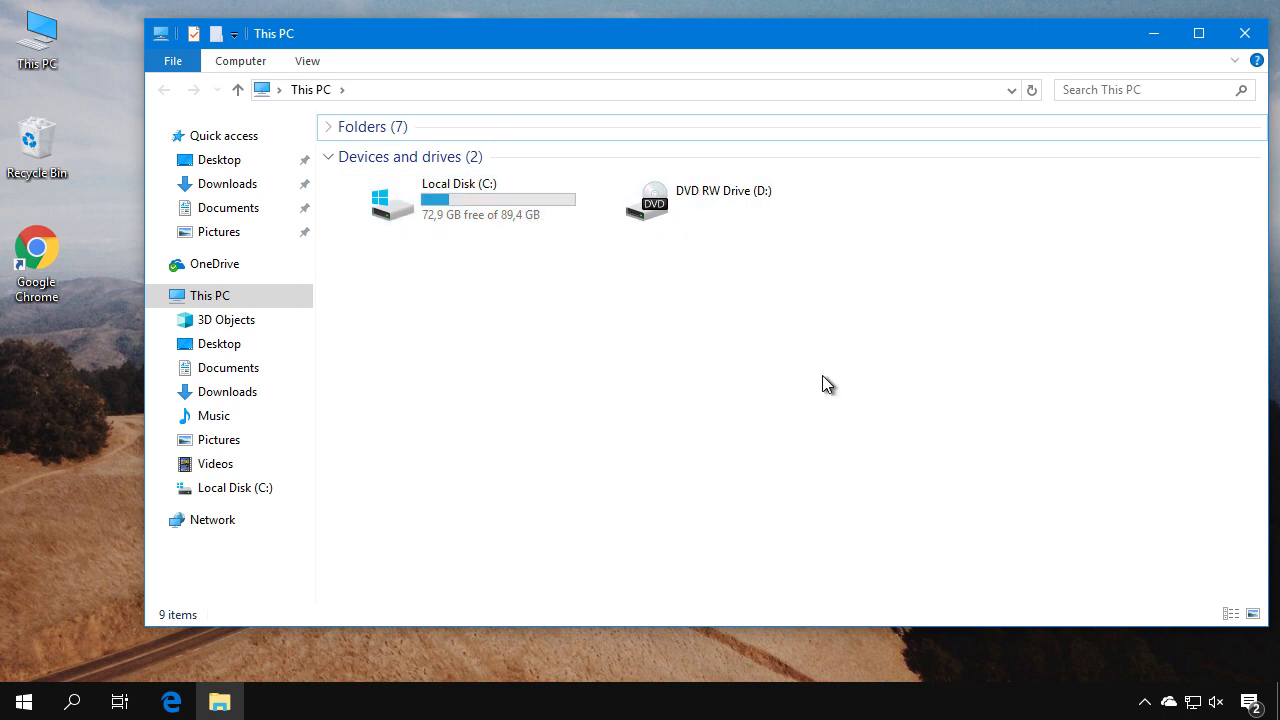
pyautogui.doubleClick(466, 207)
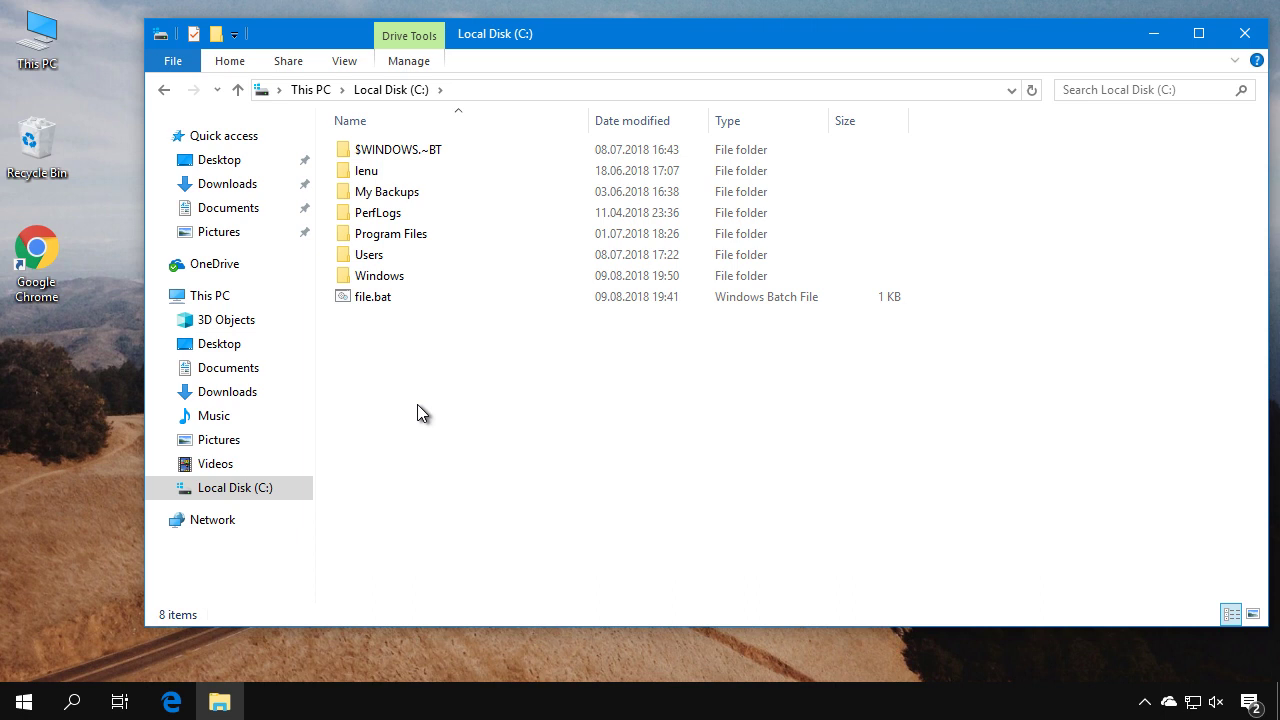
pyautogui.doubleClick(428, 278)
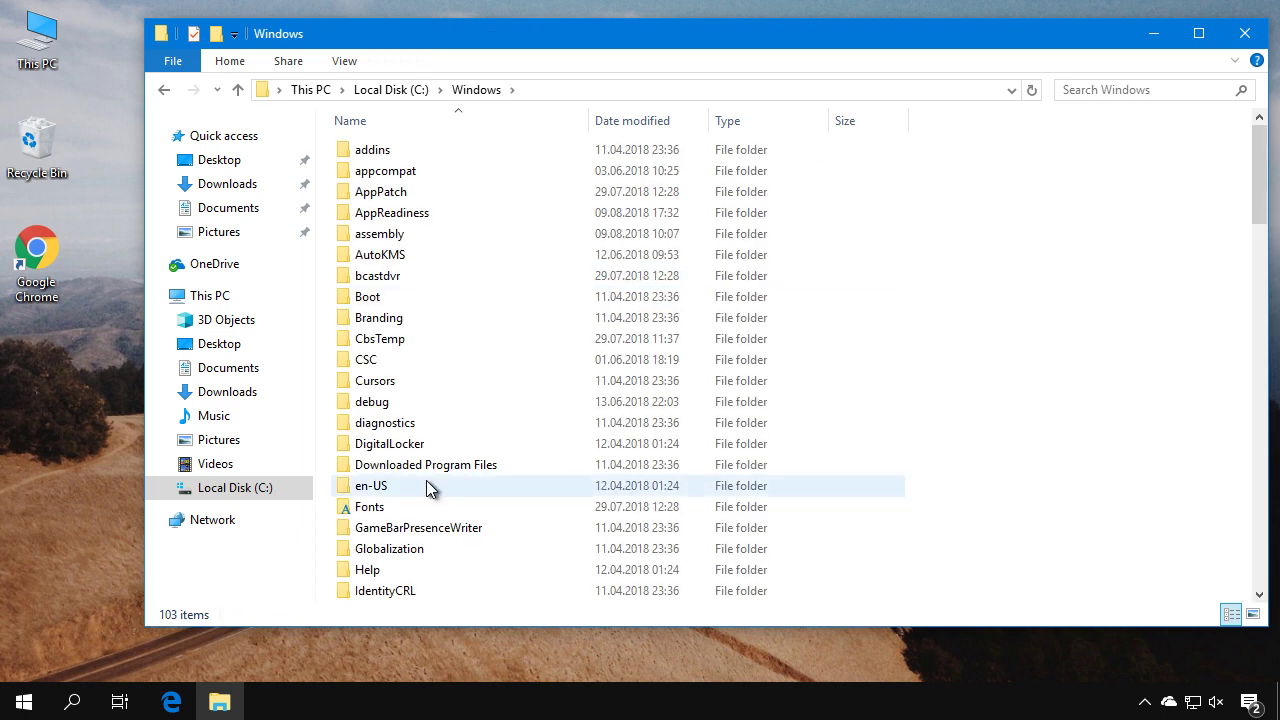
pyautogui.scroll(-7, 436, 335)
pyautogui.scroll(-6, 450, 535)
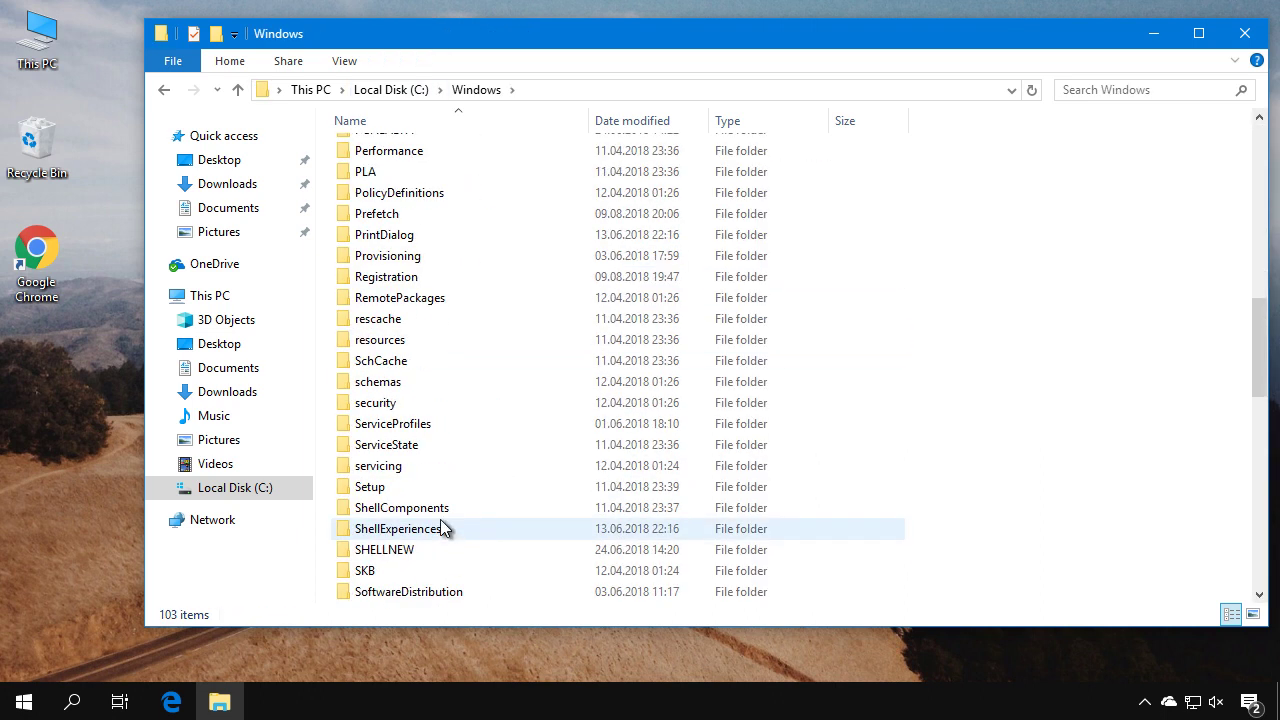
pyautogui.scroll(-2, 442, 527)
pyautogui.doubleClick(423, 548)
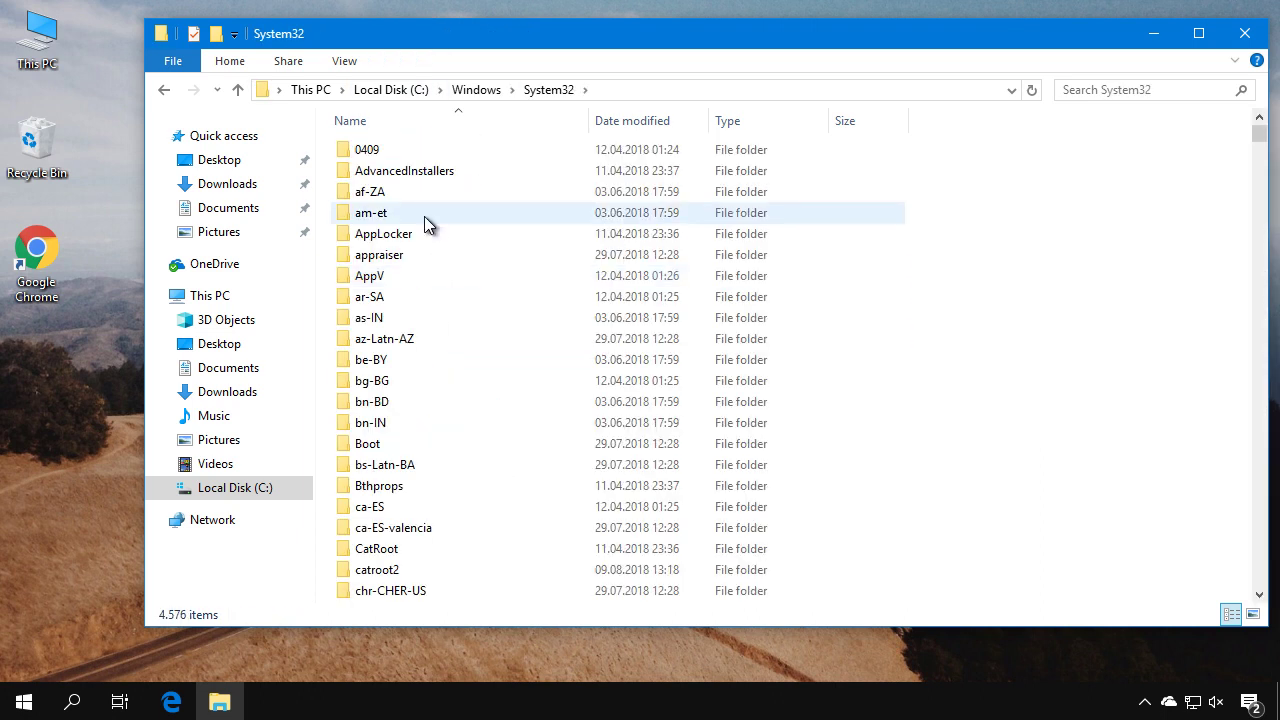
# Open the en-US folder inside System32's drivers\UMDF folder
pyautogui.scroll(-6, 410, 370)
pyautogui.scroll(2, 437, 270)
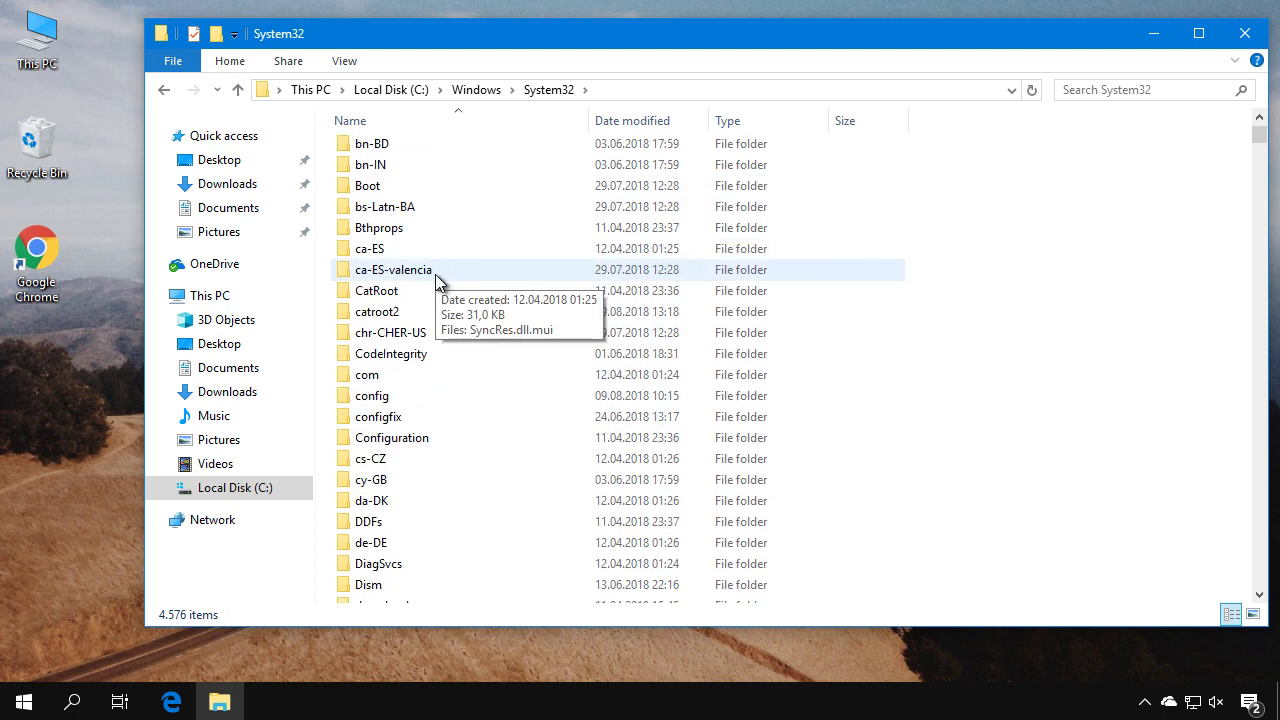
pyautogui.scroll(-3, 437, 290)
pyautogui.doubleClick(390, 448)
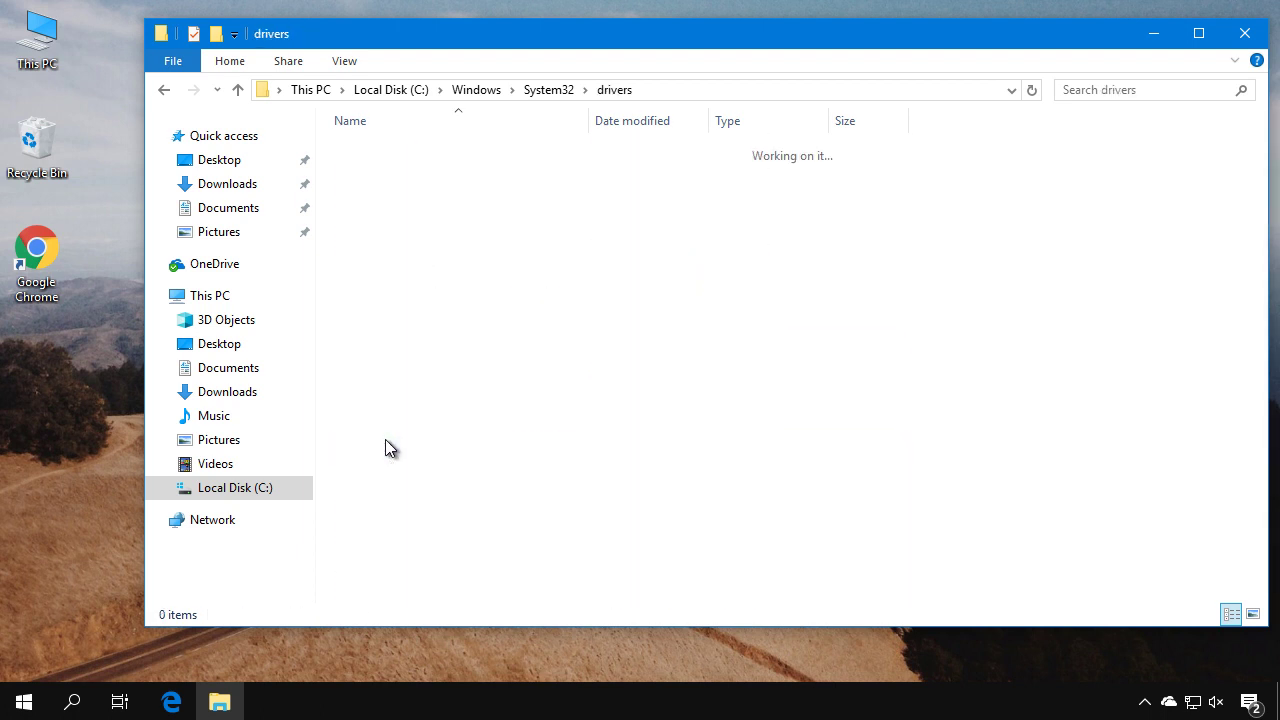
pyautogui.click(367, 216)
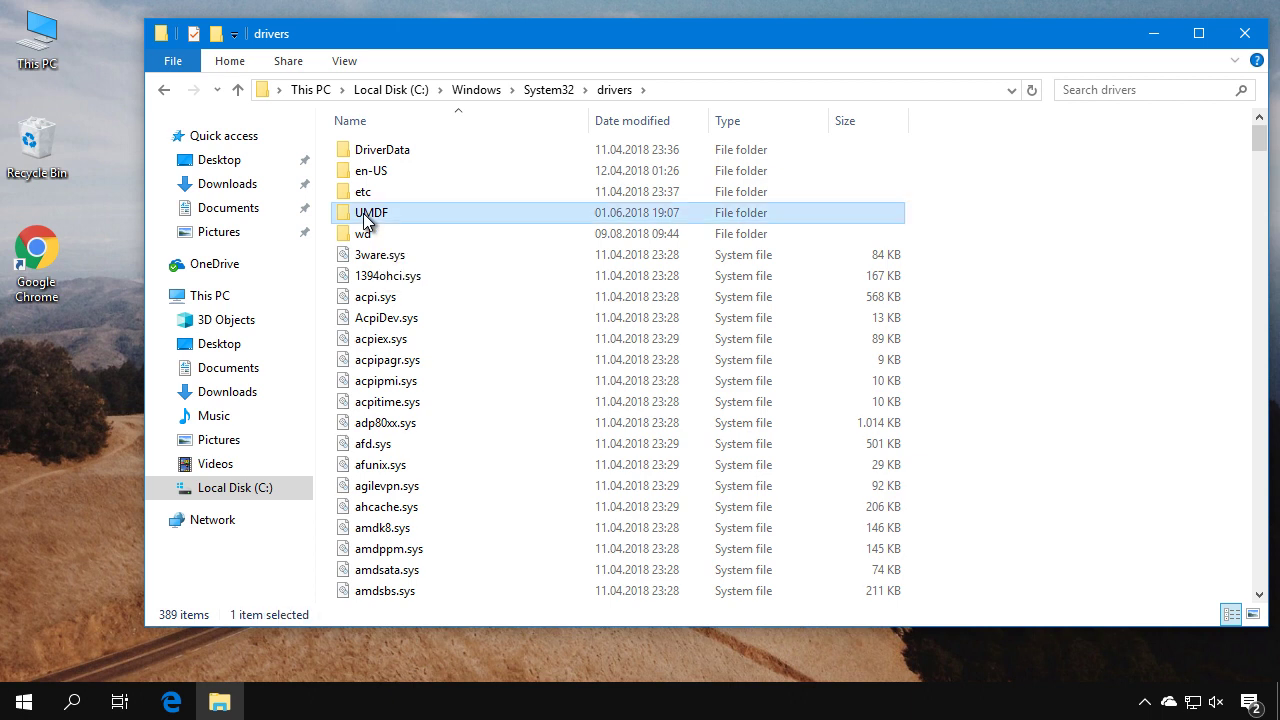
pyautogui.doubleClick(367, 215)
pyautogui.doubleClick(402, 150)
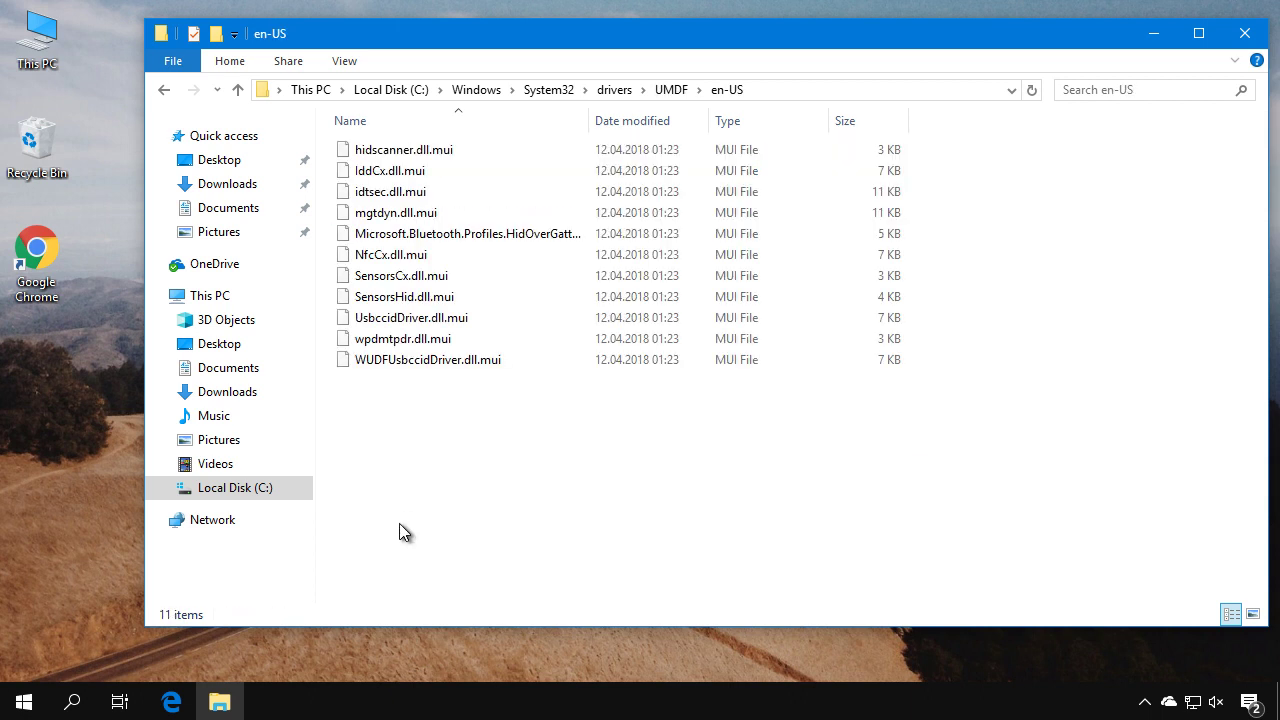
# Select NfcCx.dll.mui, display the en-US folder's full path, and close the window
pyautogui.click(373, 256)
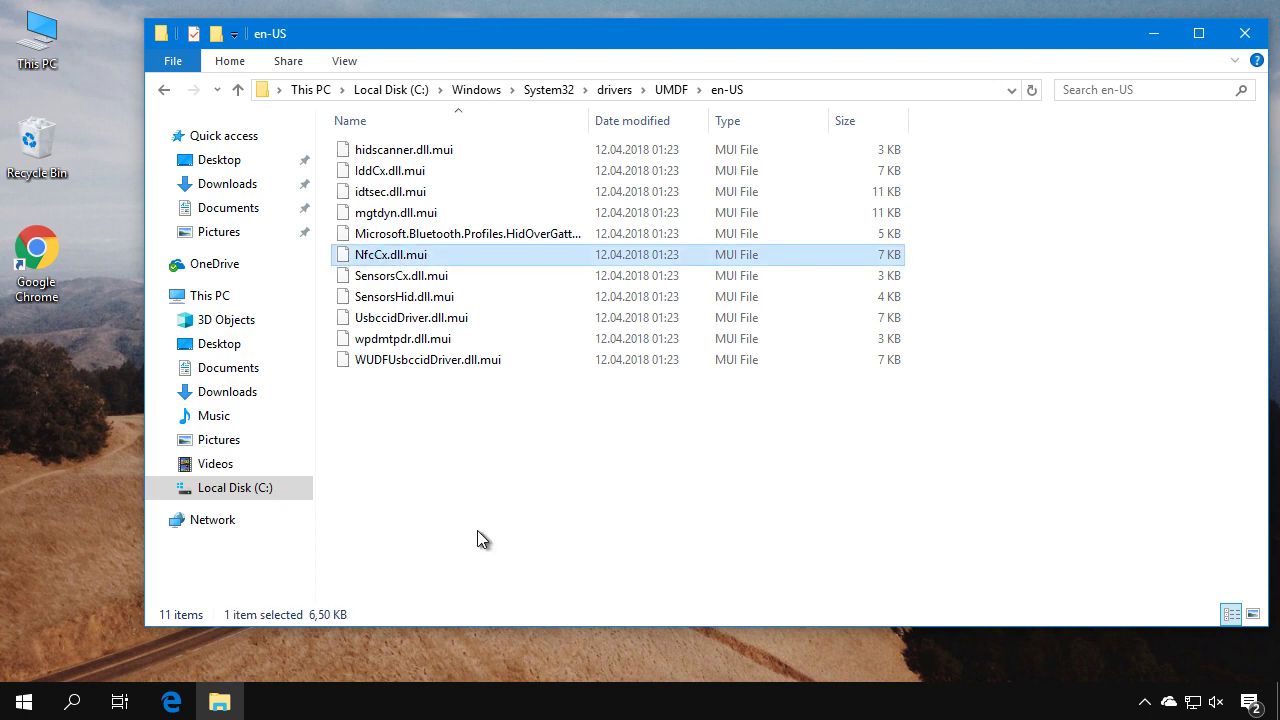
pyautogui.click(789, 93)
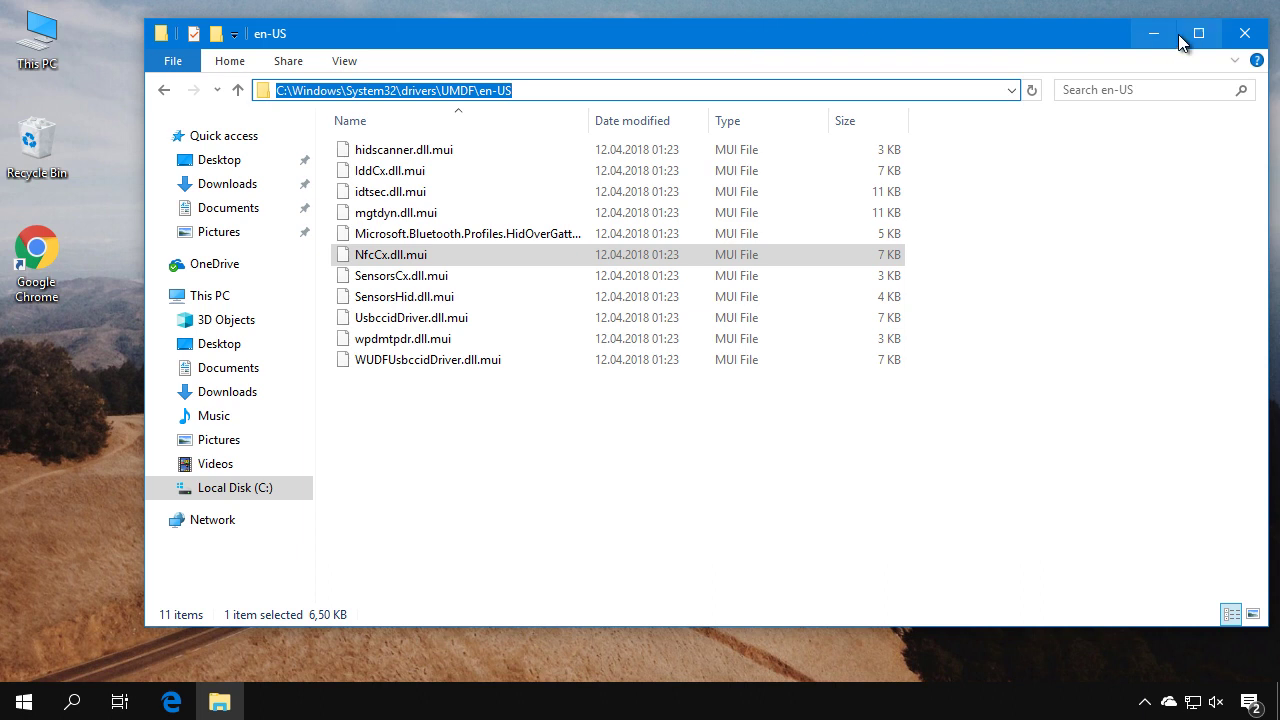
pyautogui.click(1245, 33)
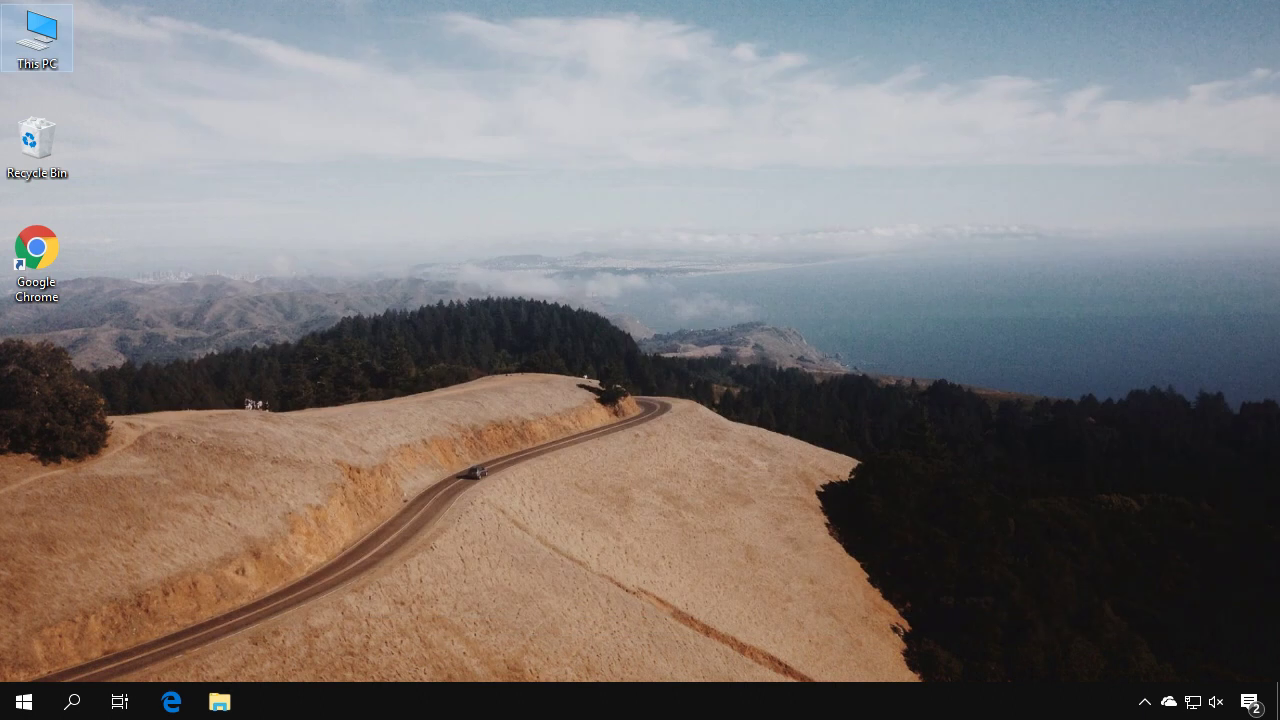
# Unlock the taskbar and add a new toolbar to it for the This PC folder
pyautogui.rightClick(525, 696)
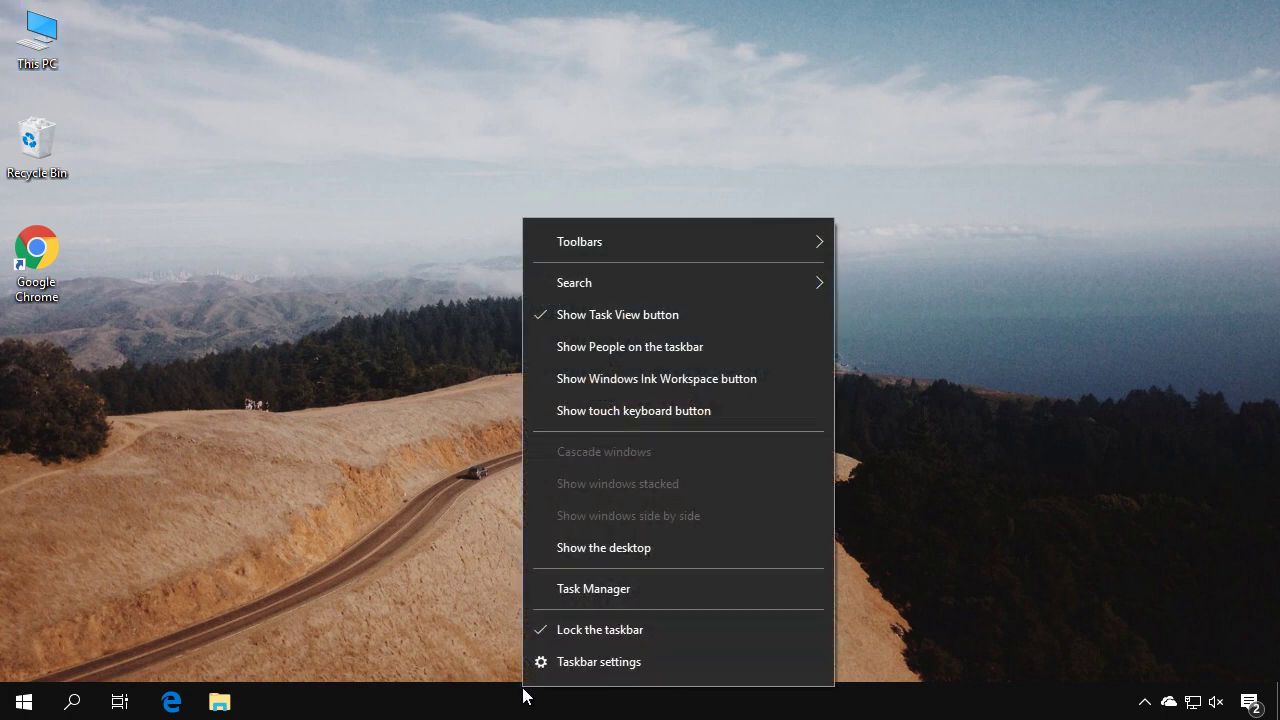
pyautogui.click(622, 628)
pyautogui.rightClick(524, 706)
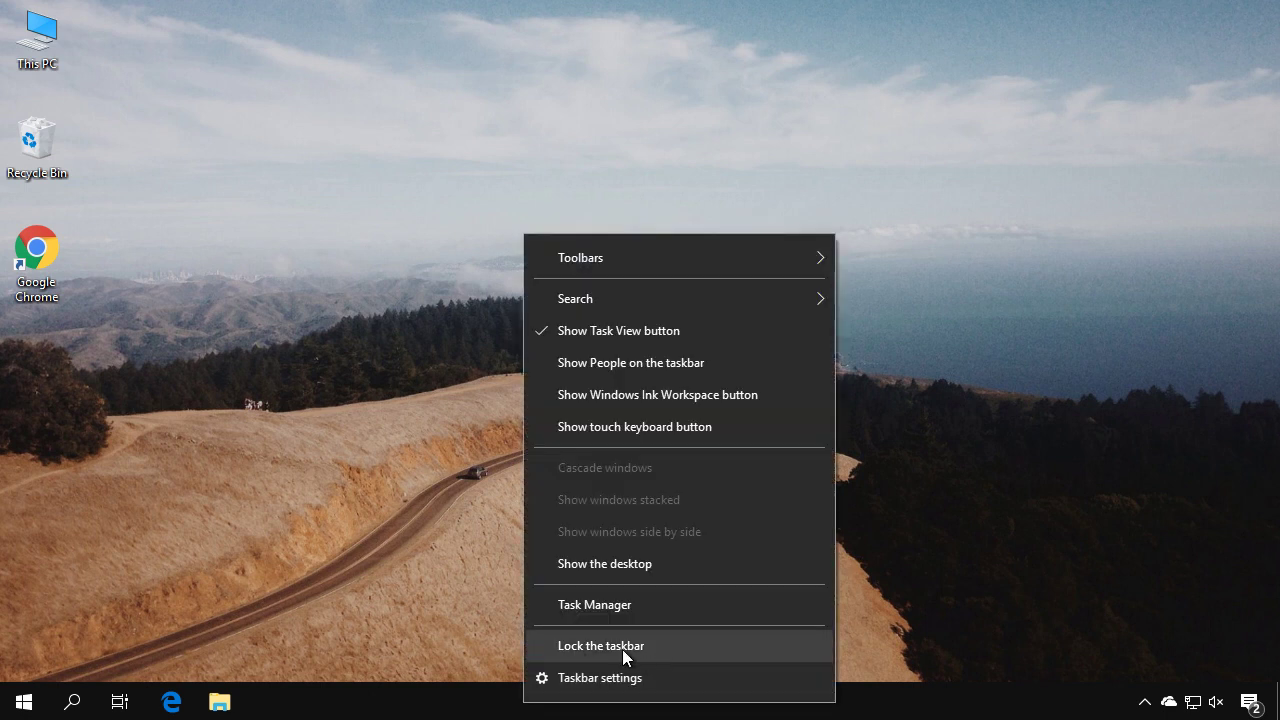
pyautogui.moveTo(626, 252)
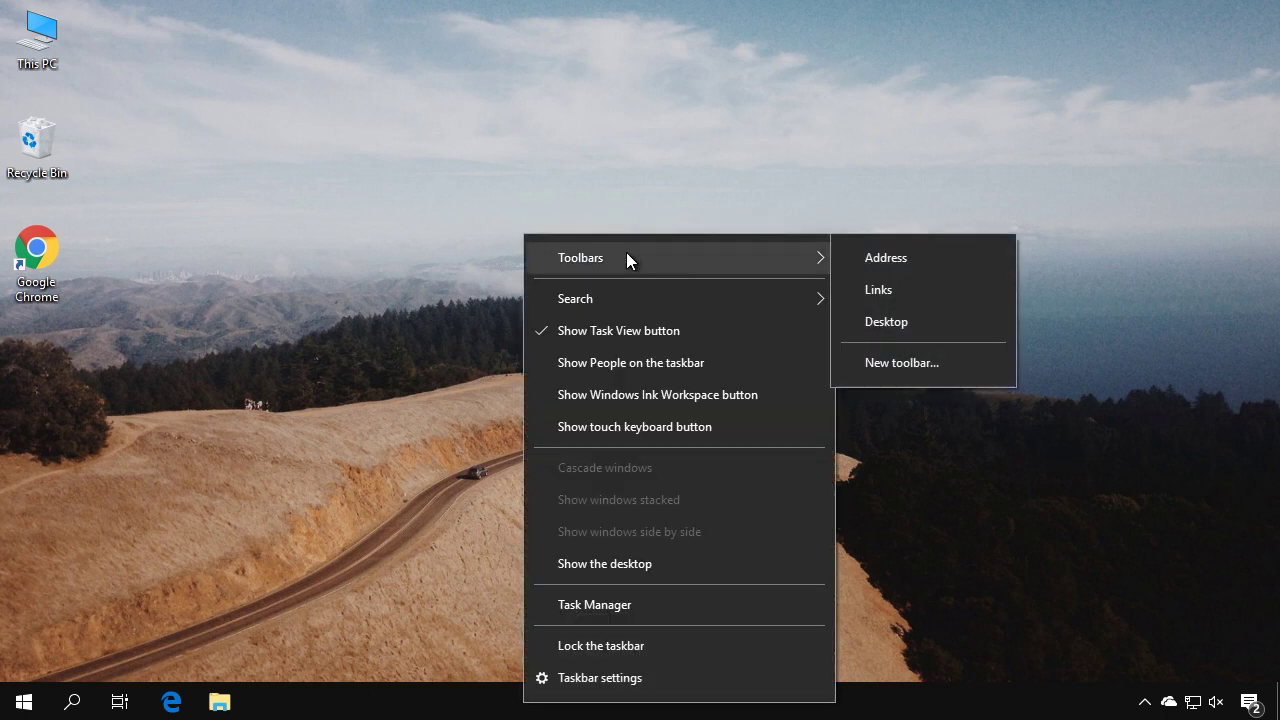
pyautogui.click(915, 362)
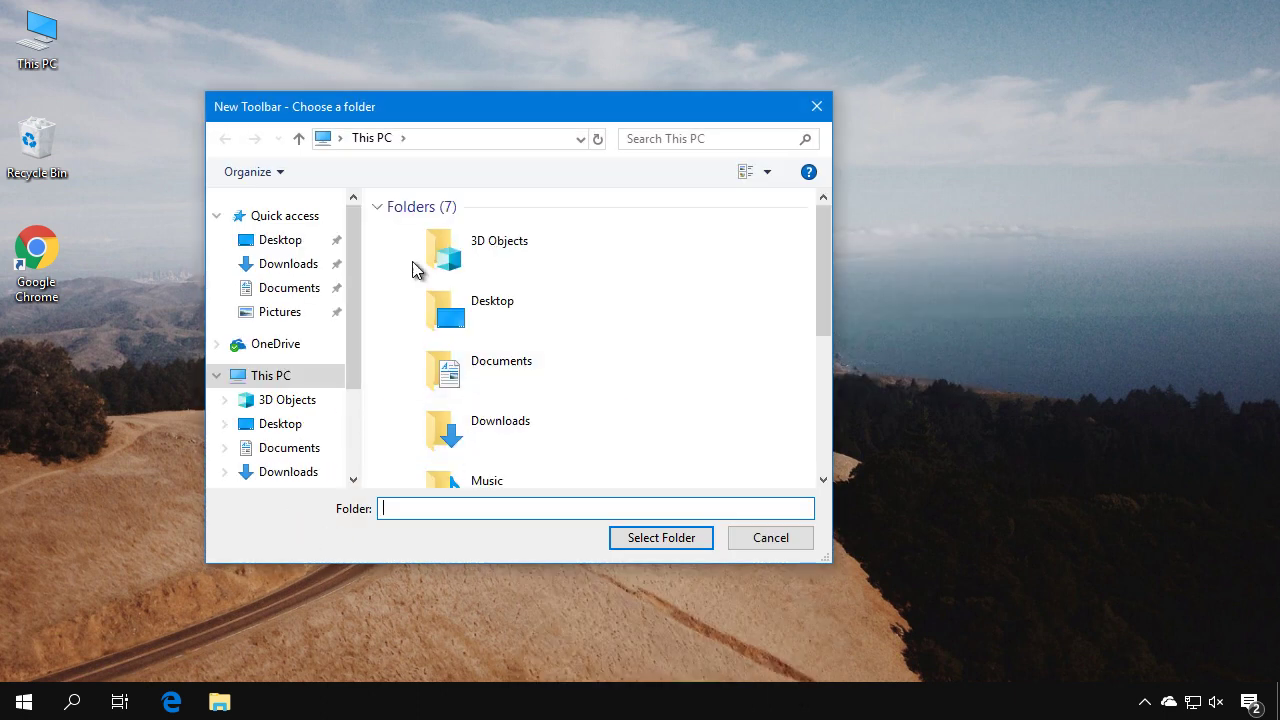
pyautogui.moveTo(404, 104); pyautogui.dragTo(413, 79)
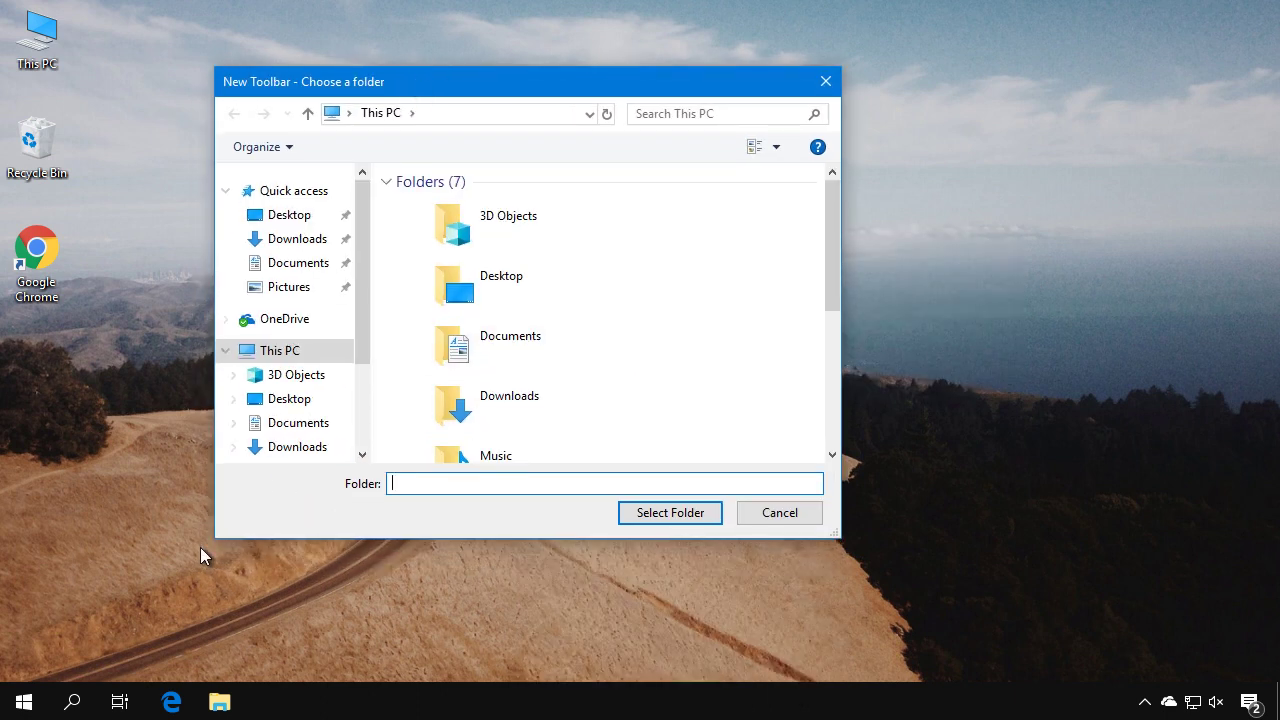
pyautogui.click(262, 350)
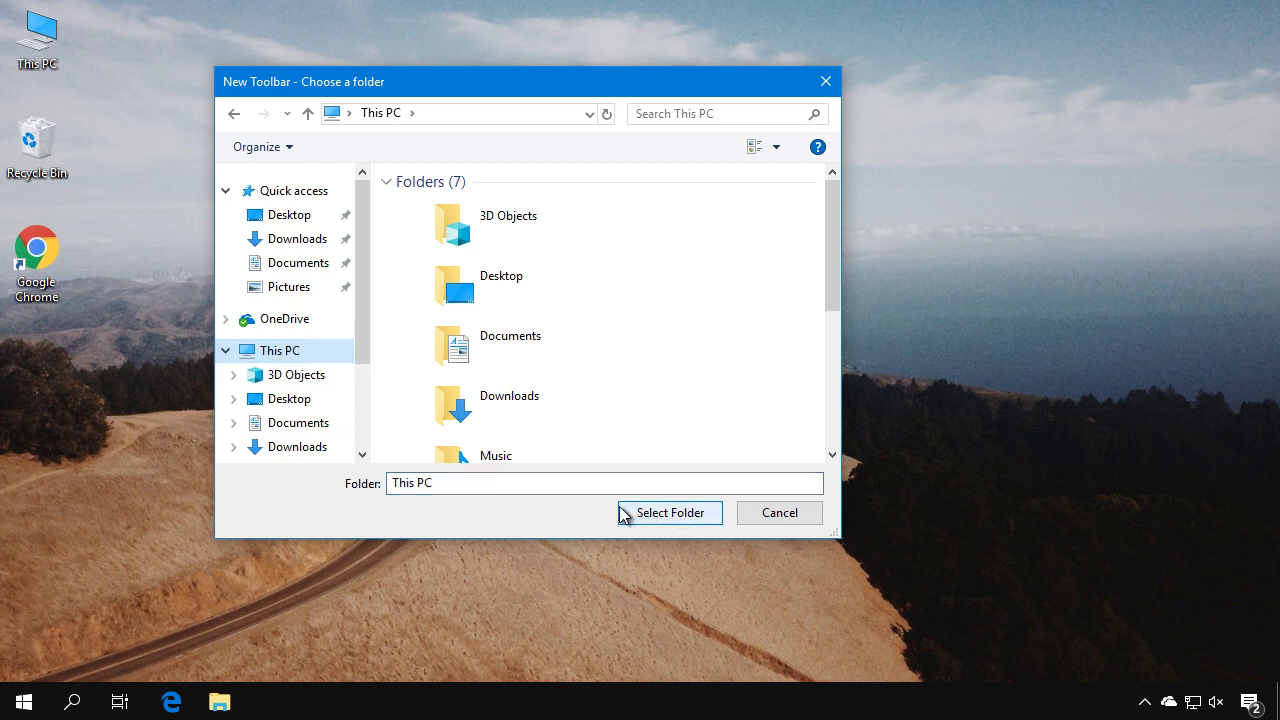
pyautogui.click(655, 513)
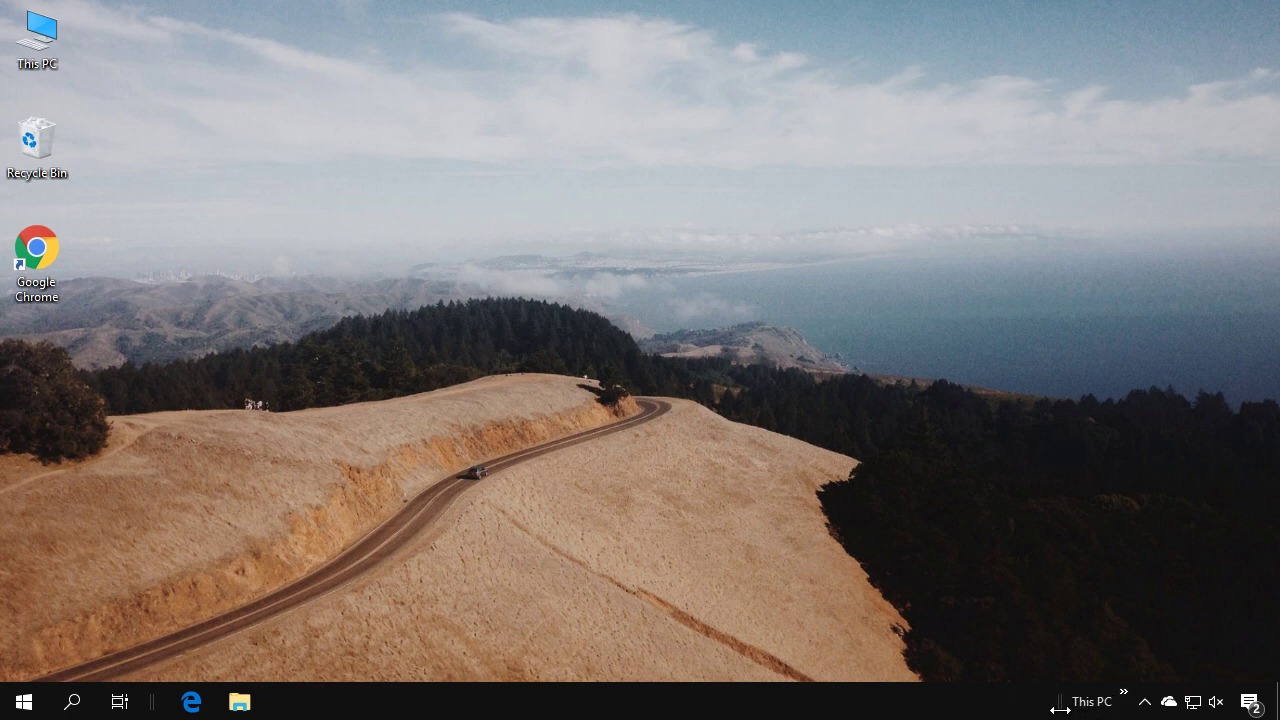
# Collapse the This PC toolbar to a narrow width beside the notification area and turn off its Show Text option
pyautogui.moveTo(1059, 709); pyautogui.dragTo(658, 716)
pyautogui.moveTo(854, 694); pyautogui.dragTo(1076, 708)
pyautogui.rightClick(1063, 700)
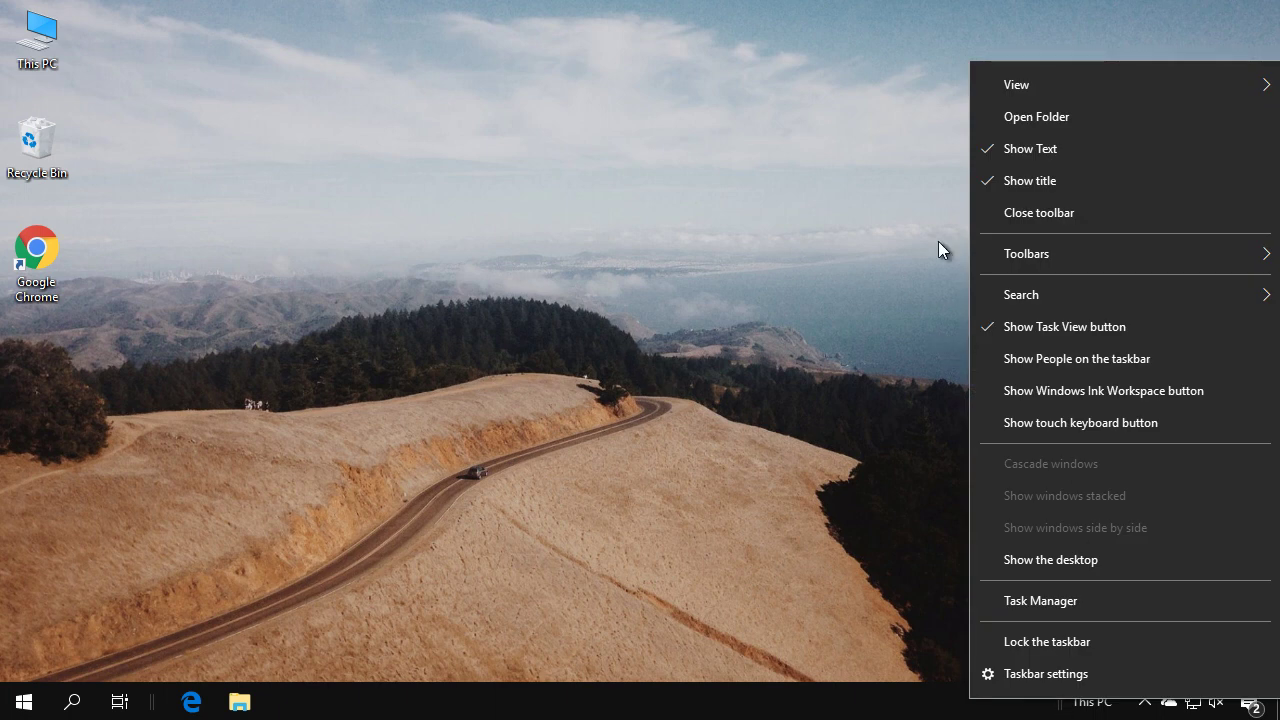
pyautogui.click(1050, 150)
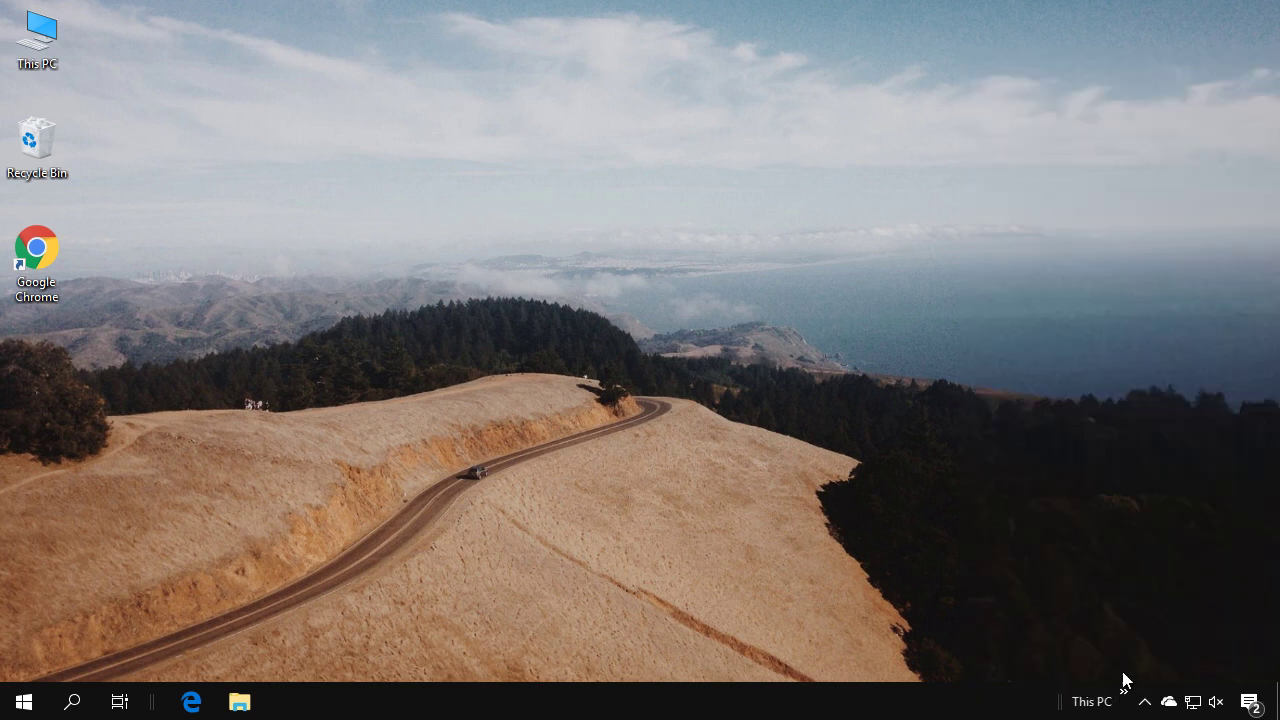
# Turn the This PC toolbar's title off and back on
pyautogui.click(1124, 694)
pyautogui.moveTo(1058, 701)
pyautogui.mouseDown()
pyautogui.moveTo(810, 695)
pyautogui.moveTo(1057, 697)
pyautogui.mouseUp()
pyautogui.rightClick(1060, 700)
pyautogui.click(1055, 182)
pyautogui.rightClick(1062, 703)
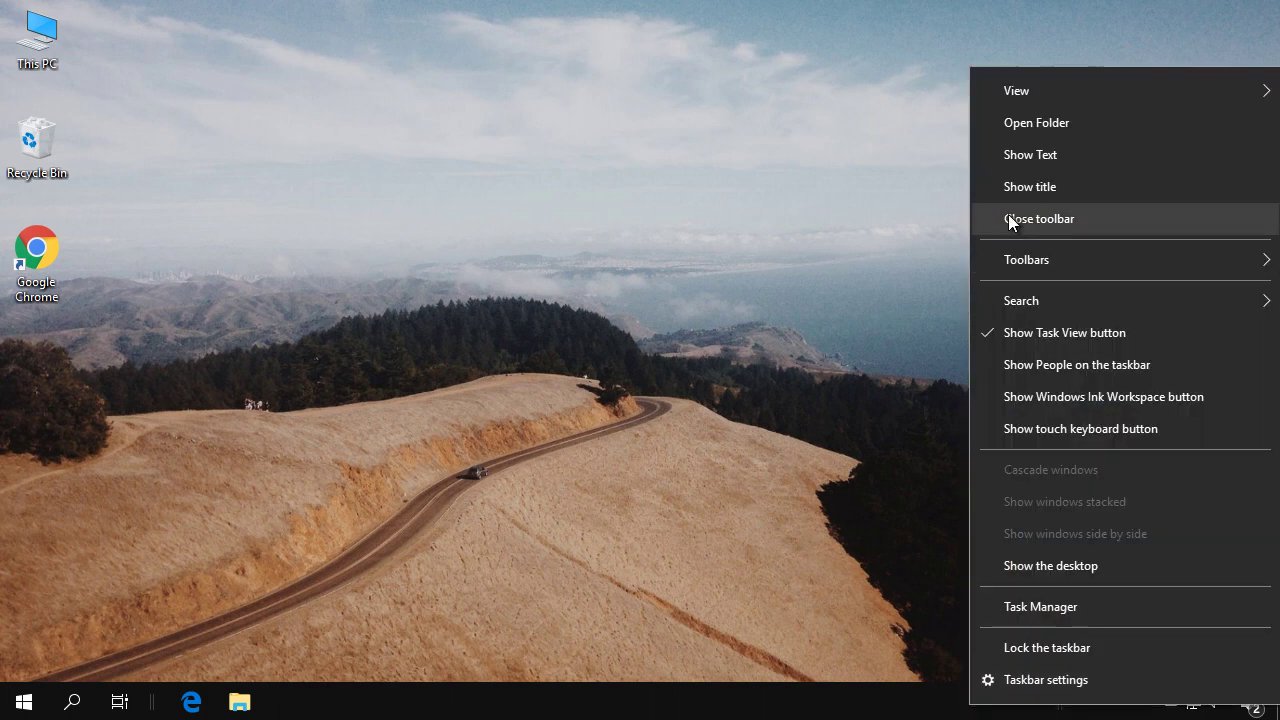
pyautogui.click(1033, 186)
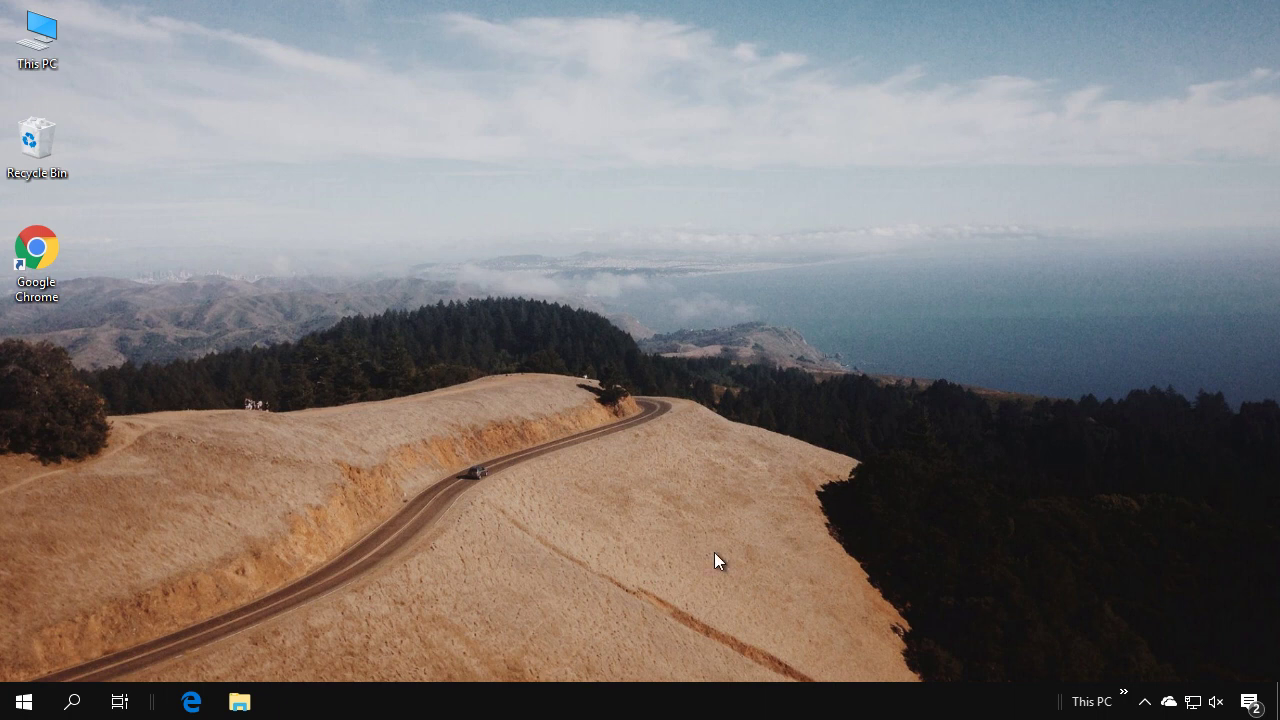
# Lock the taskbar with the collapsed This PC toolbar in place
pyautogui.rightClick(672, 702)
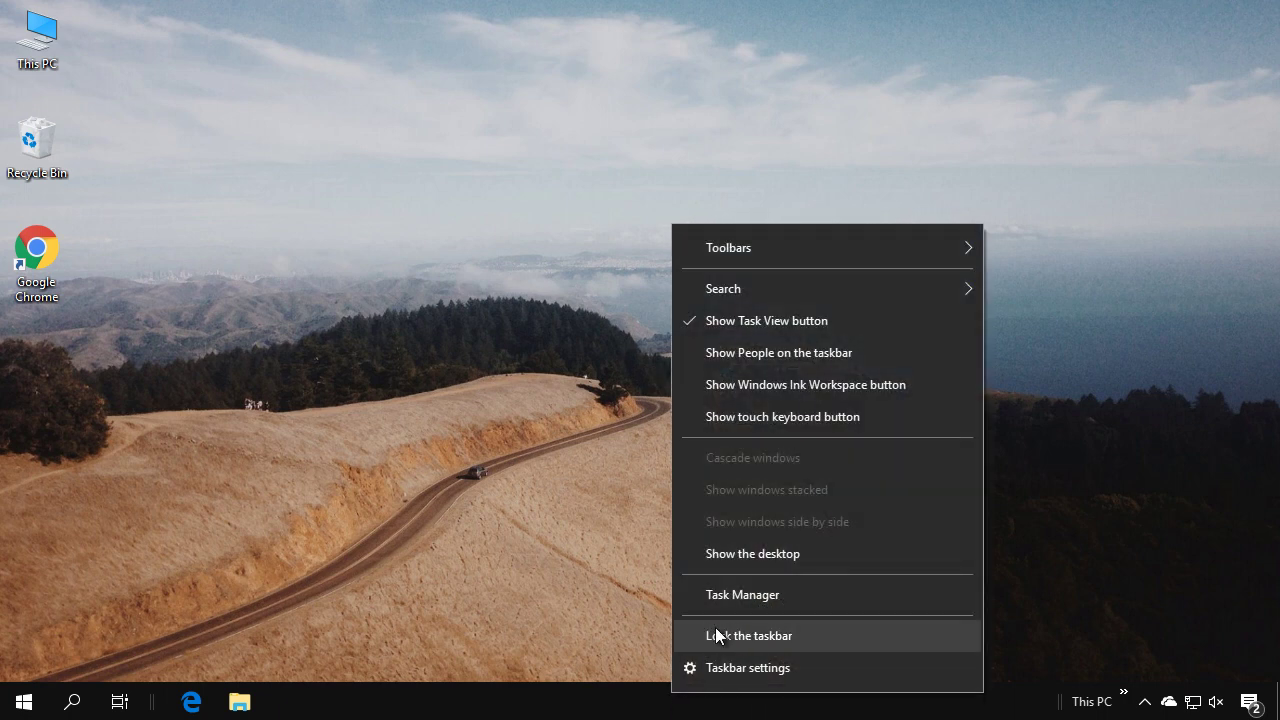
pyautogui.click(744, 626)
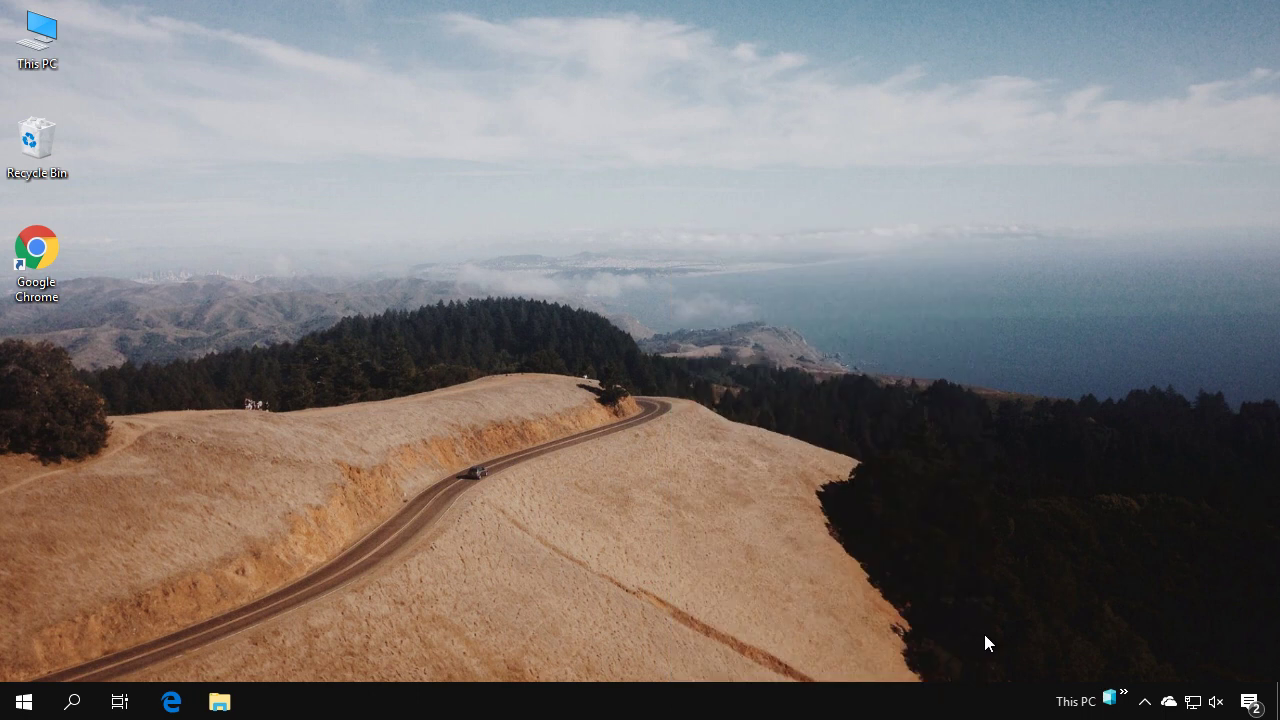
pyautogui.rightClick(960, 705)
pyautogui.click(996, 640)
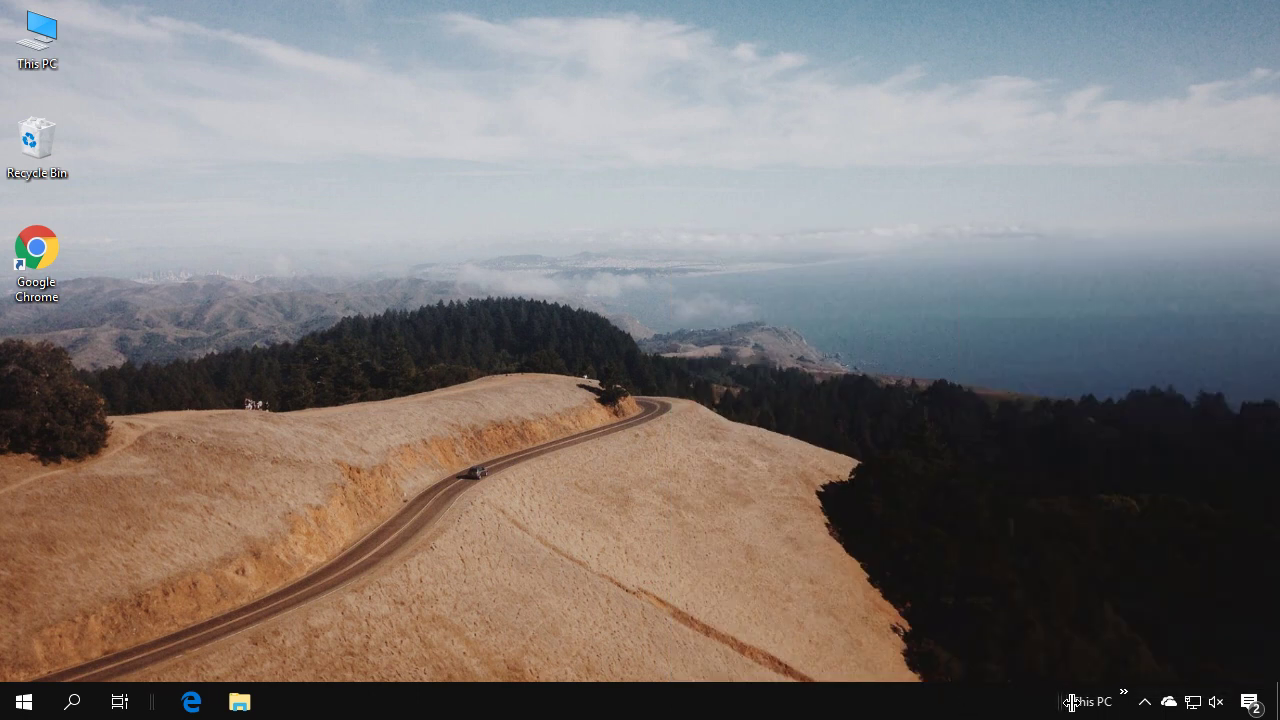
pyautogui.rightClick(1017, 705)
pyautogui.click(1025, 632)
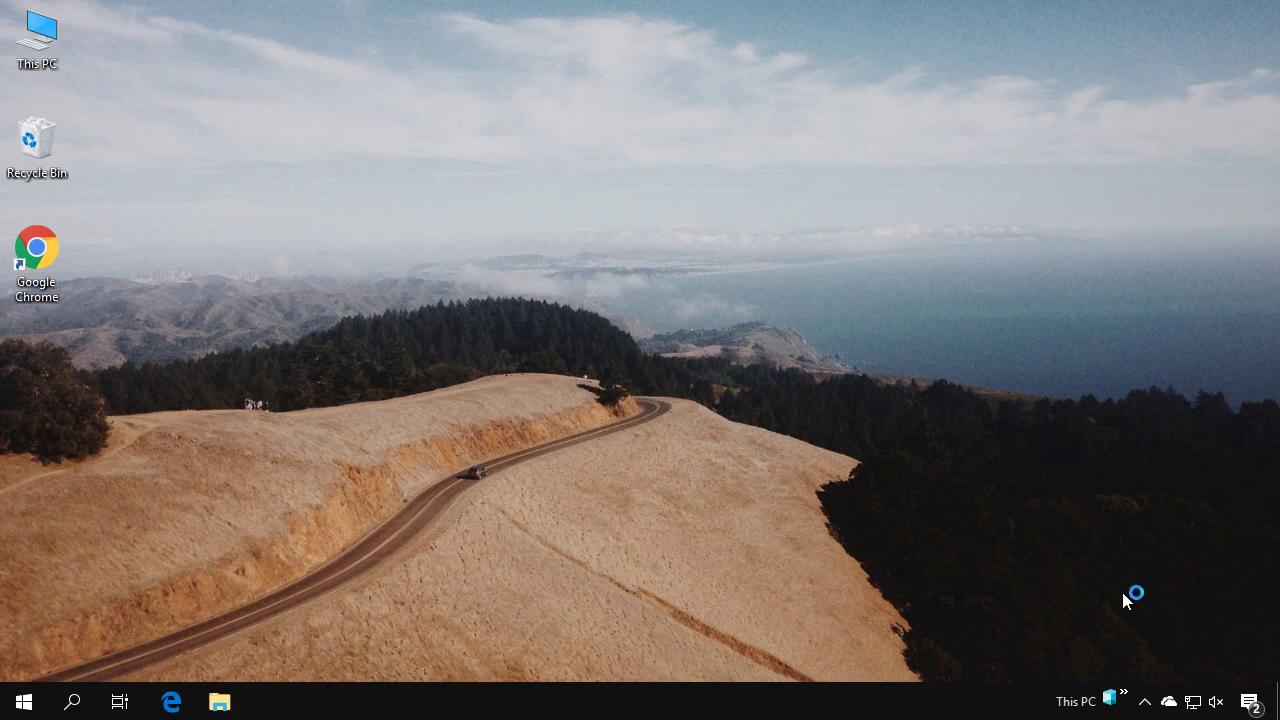
# Browse from the This PC toolbar through Local Disk (C:) and Windows to System32, then dismiss the folder lists
pyautogui.click(1125, 700)
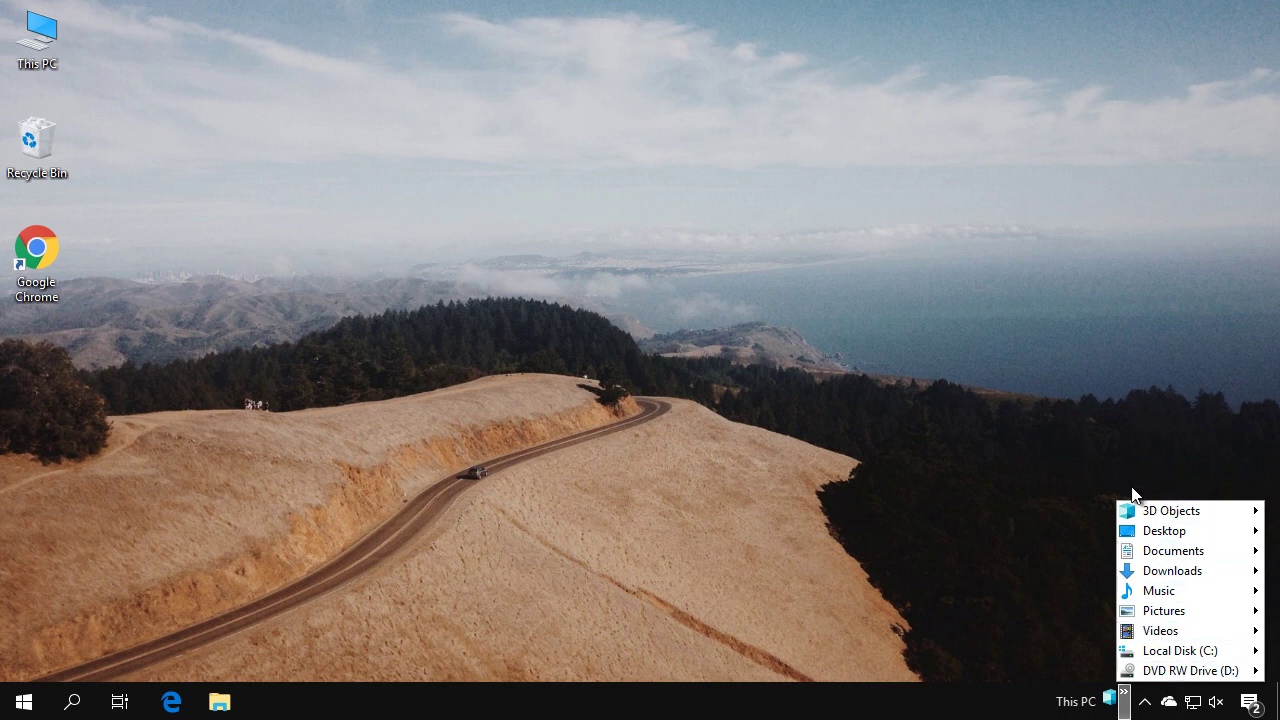
pyautogui.moveTo(1197, 656)
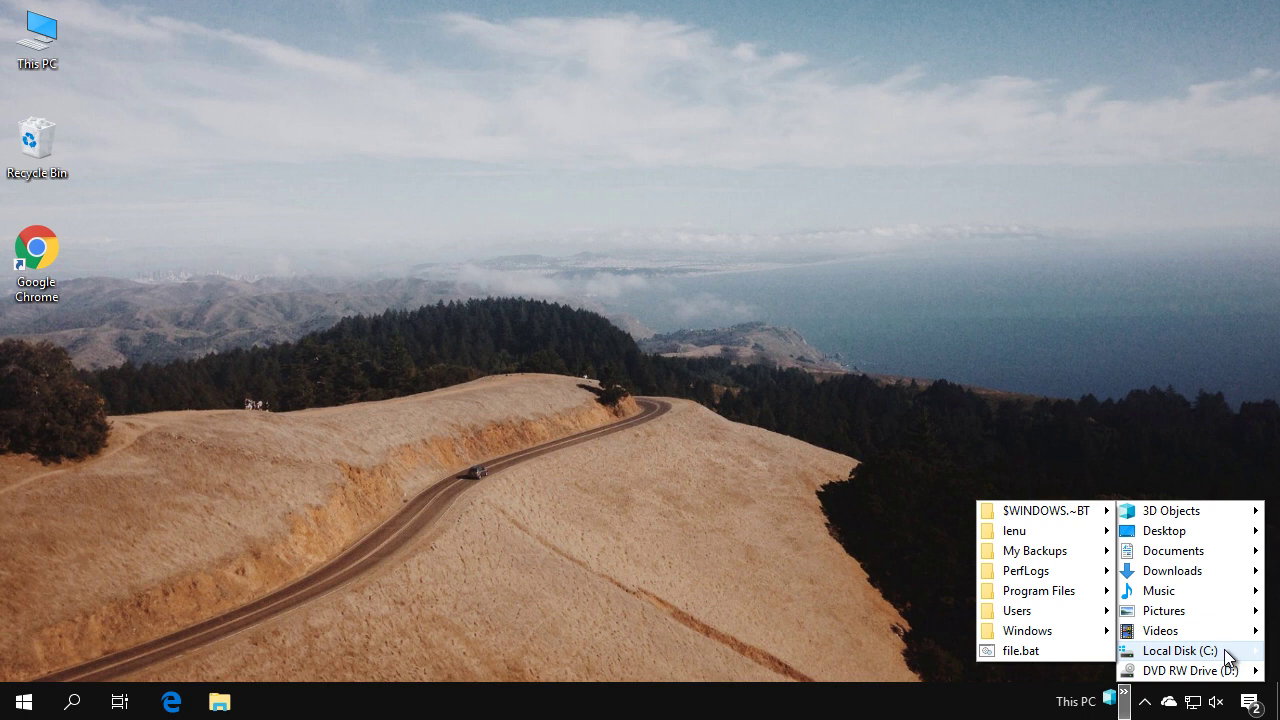
pyautogui.moveTo(1030, 632)
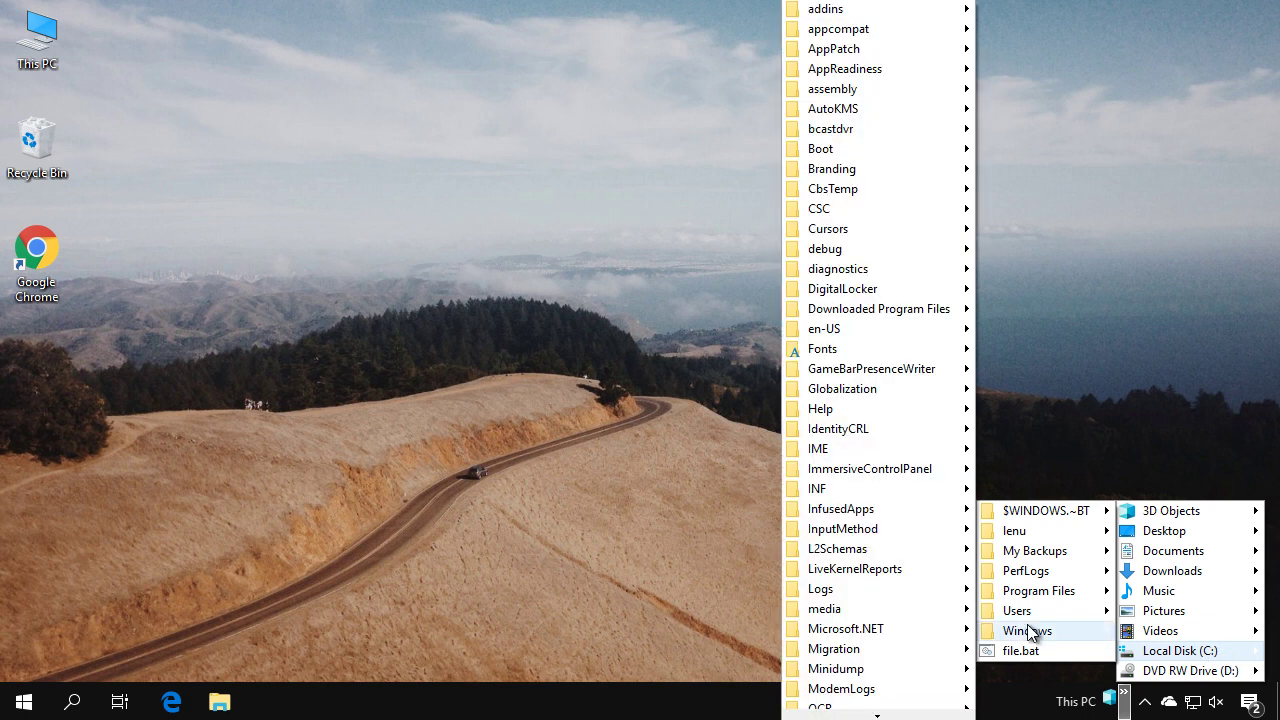
pyautogui.moveTo(880, 716)
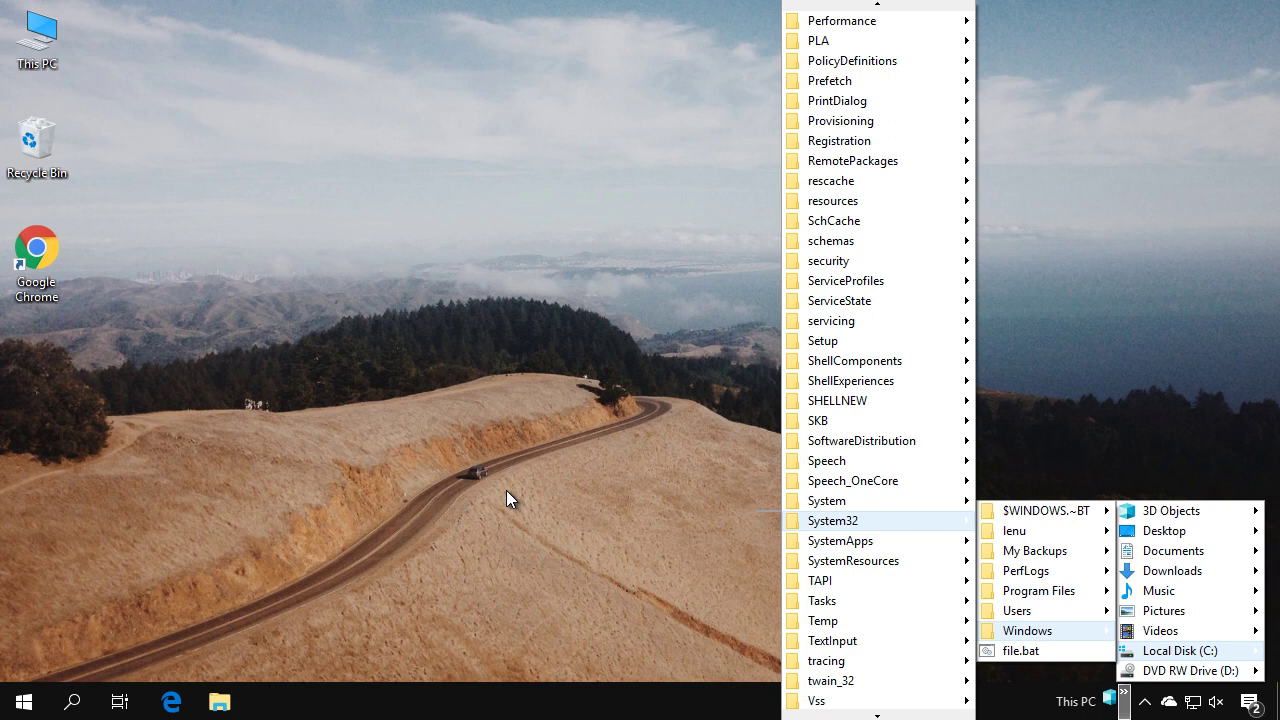
pyautogui.click(194, 518)
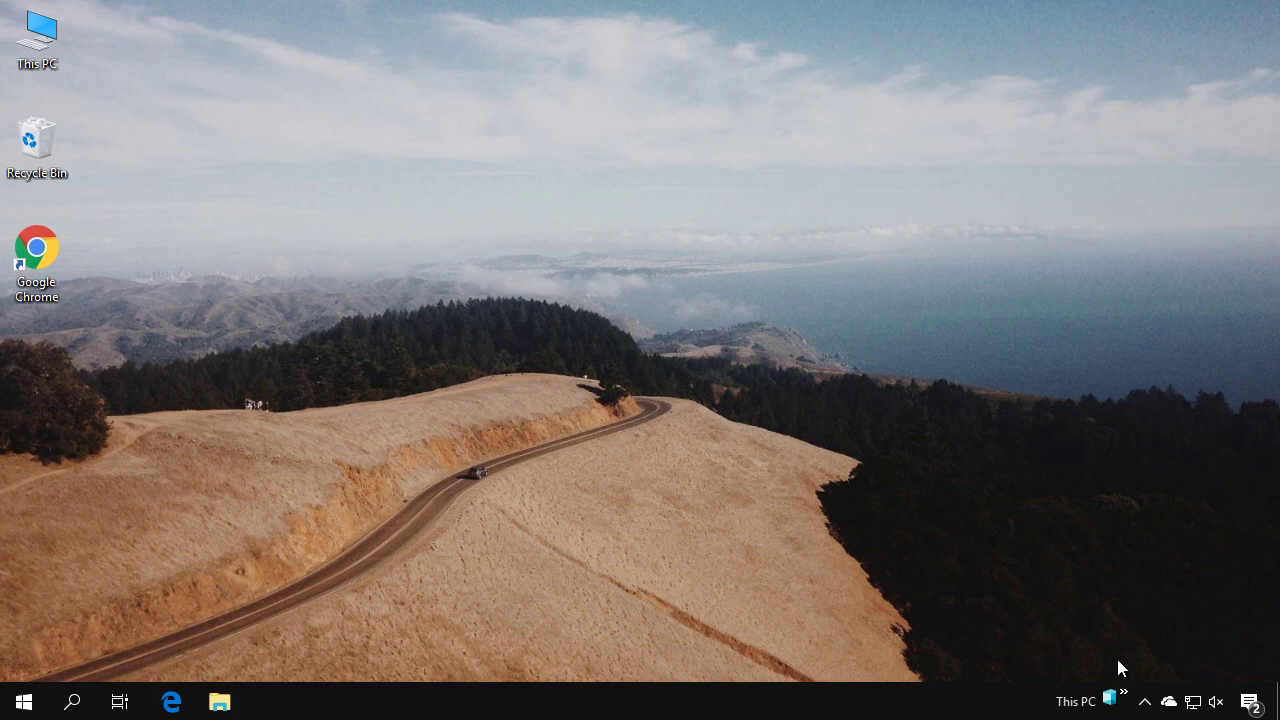
# Browse from the This PC toolbar through Local Disk (C:) and Users into the personal profile's folders, including Videos
pyautogui.click(1125, 694)
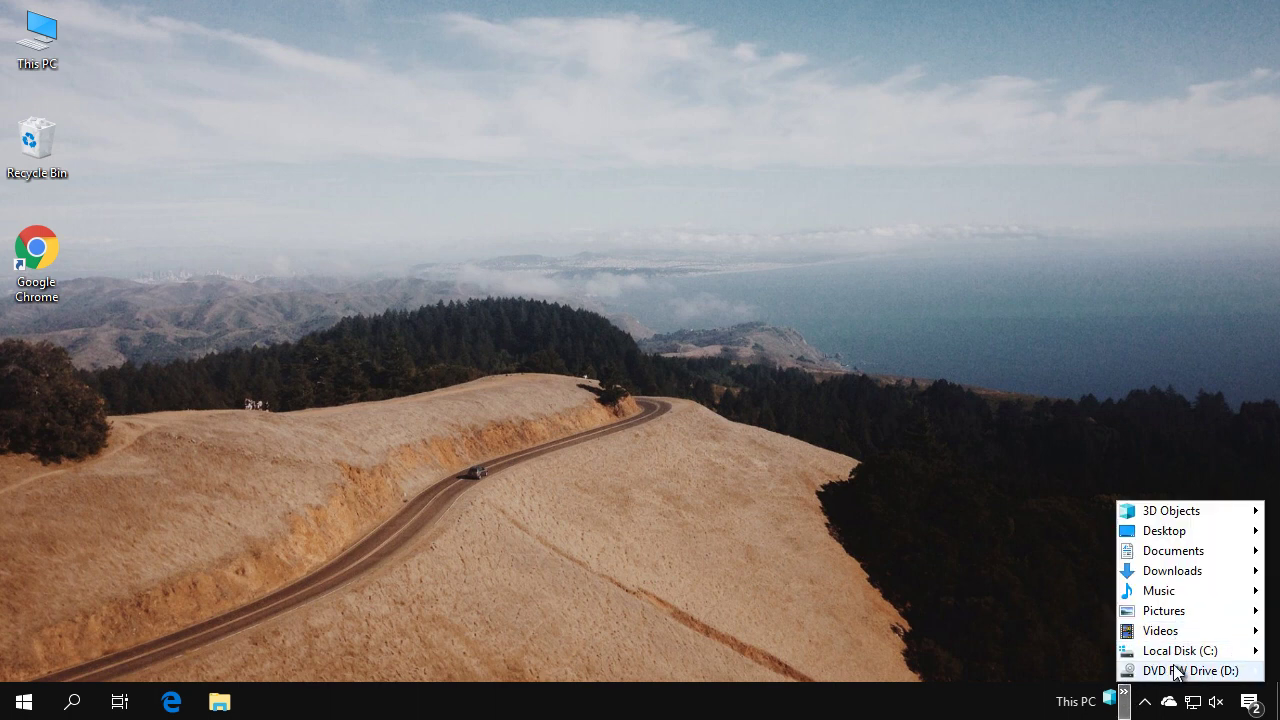
pyautogui.moveTo(1183, 655)
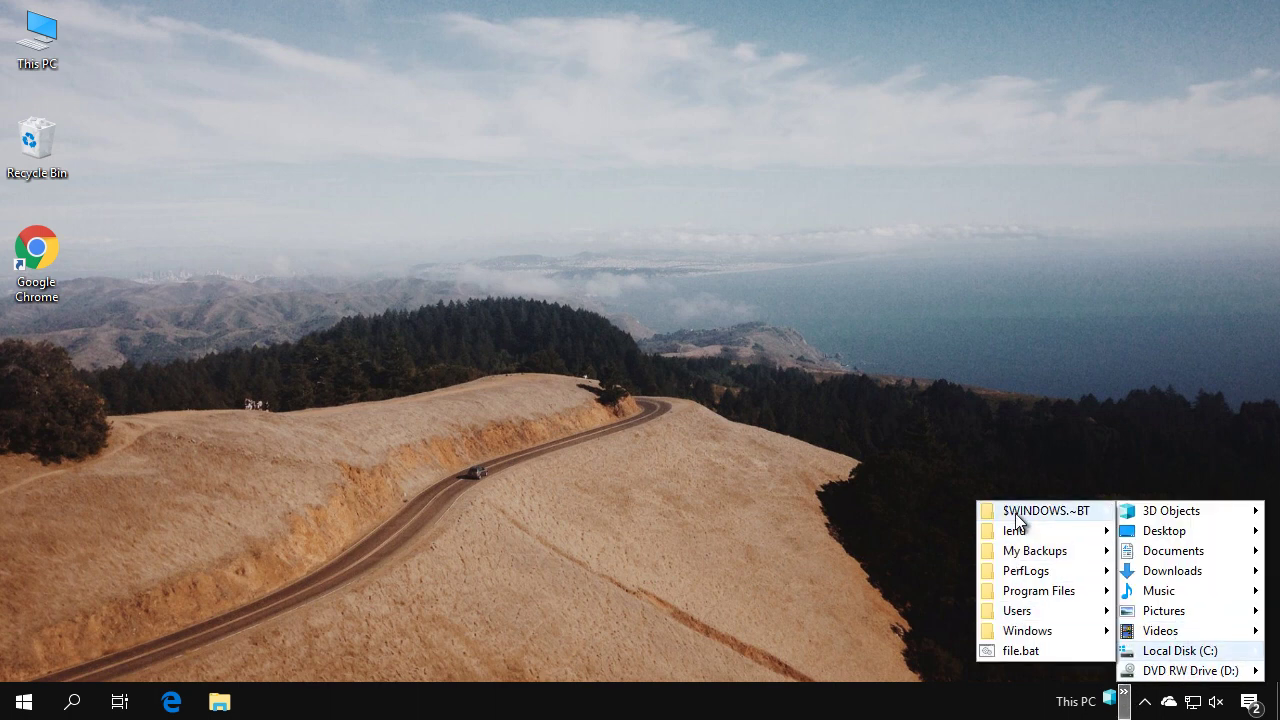
pyautogui.moveTo(1026, 618)
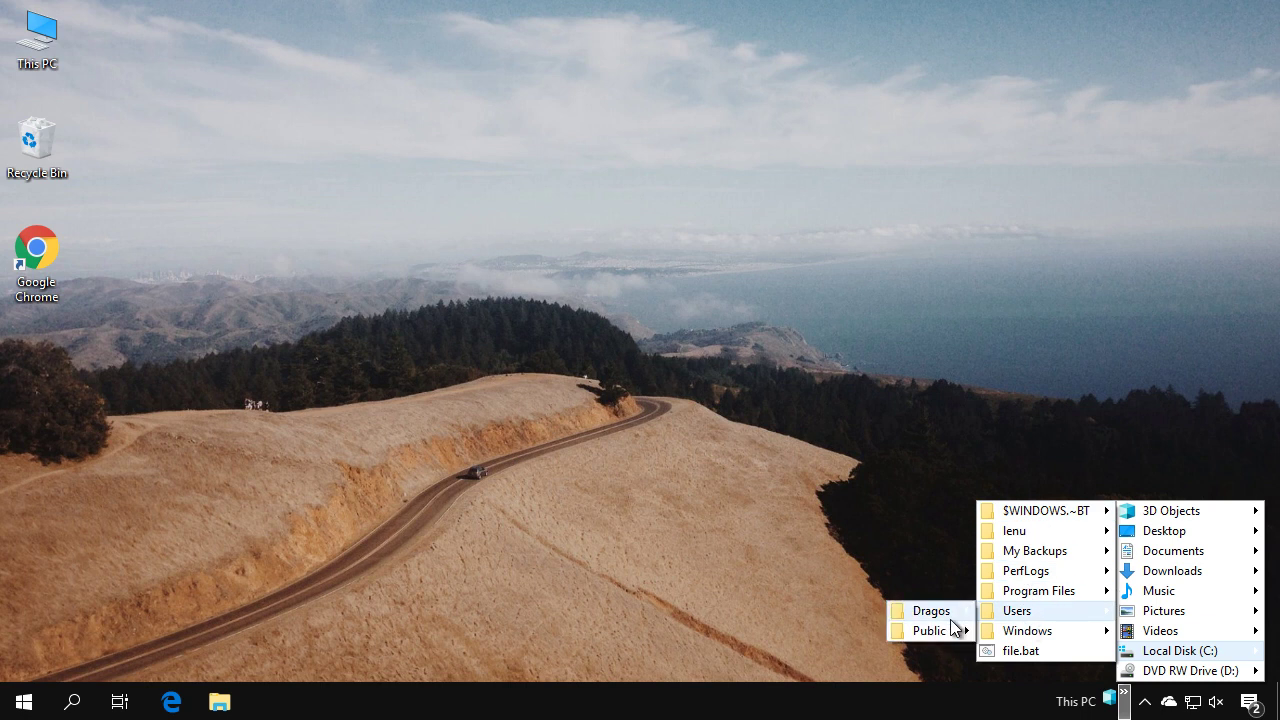
pyautogui.moveTo(954, 620)
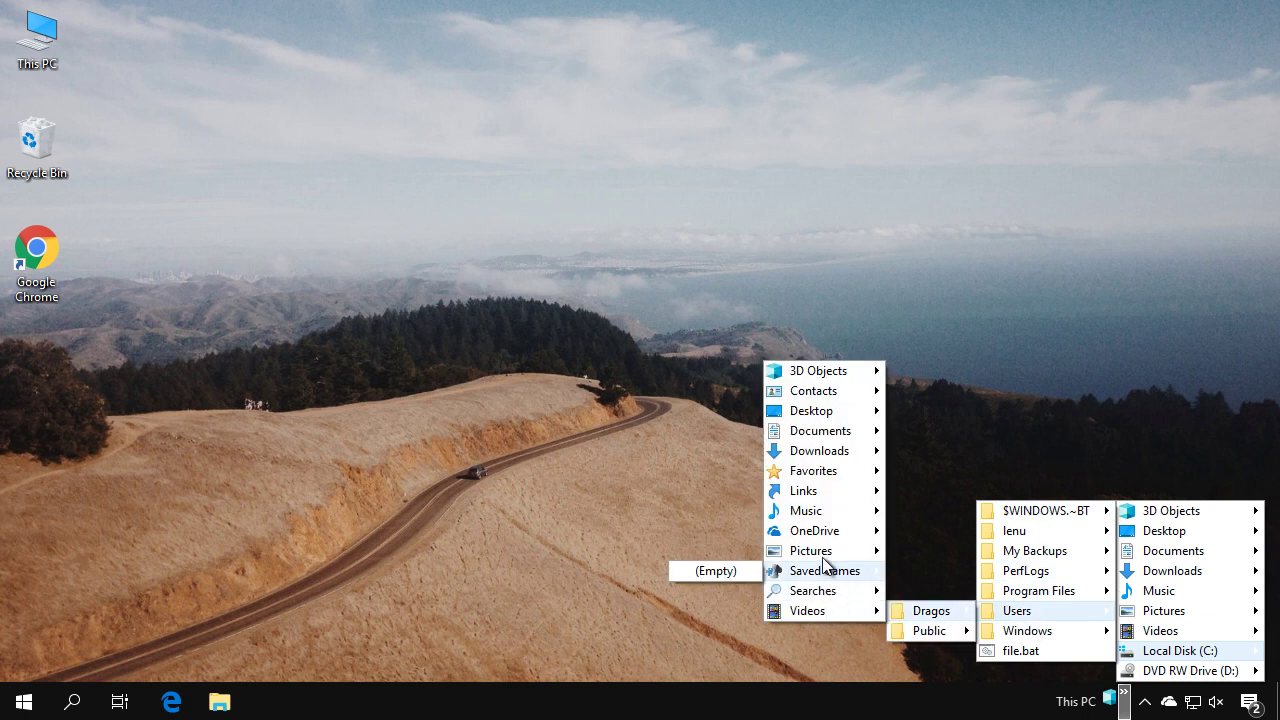
pyautogui.moveTo(821, 557)
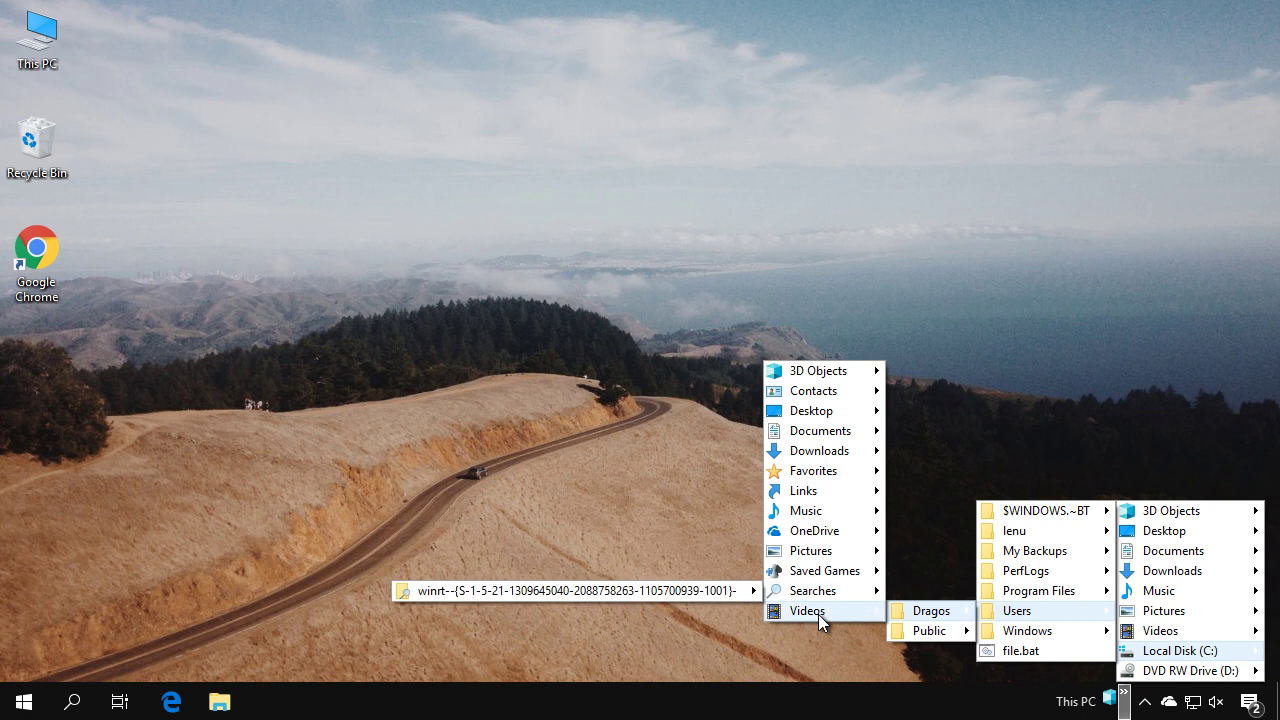
pyautogui.moveTo(819, 616)
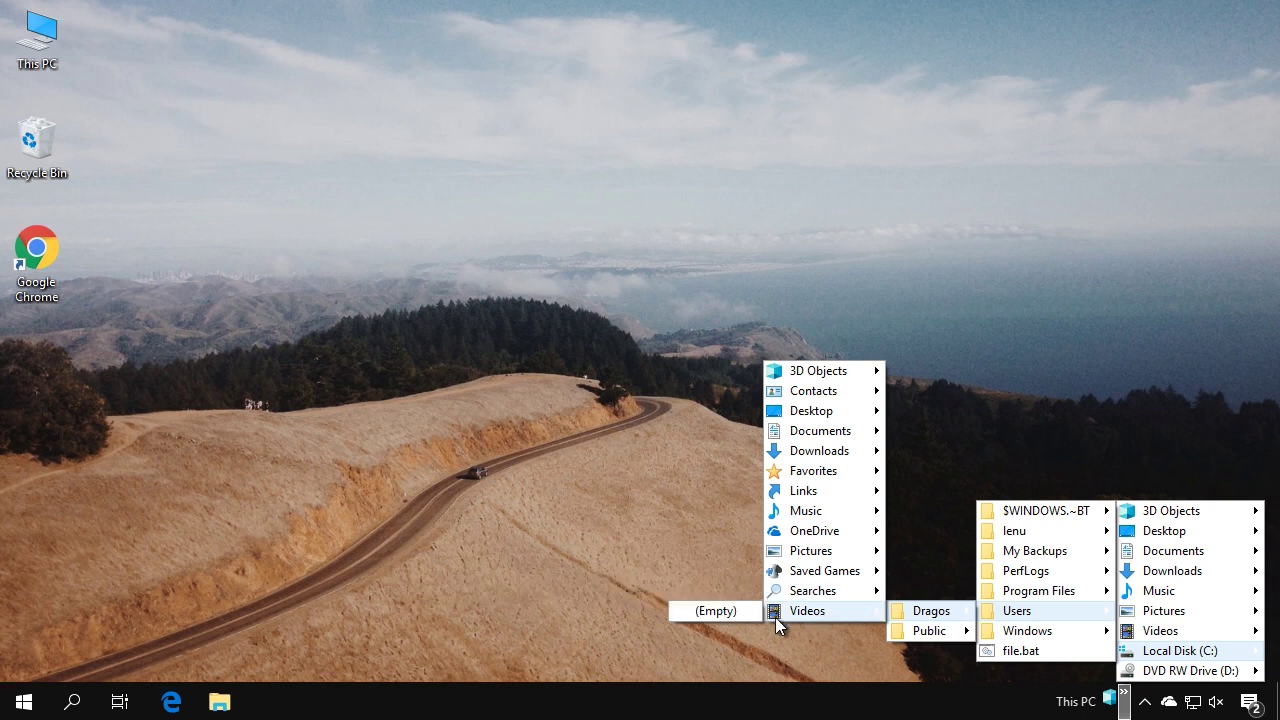
pyautogui.click(502, 373)
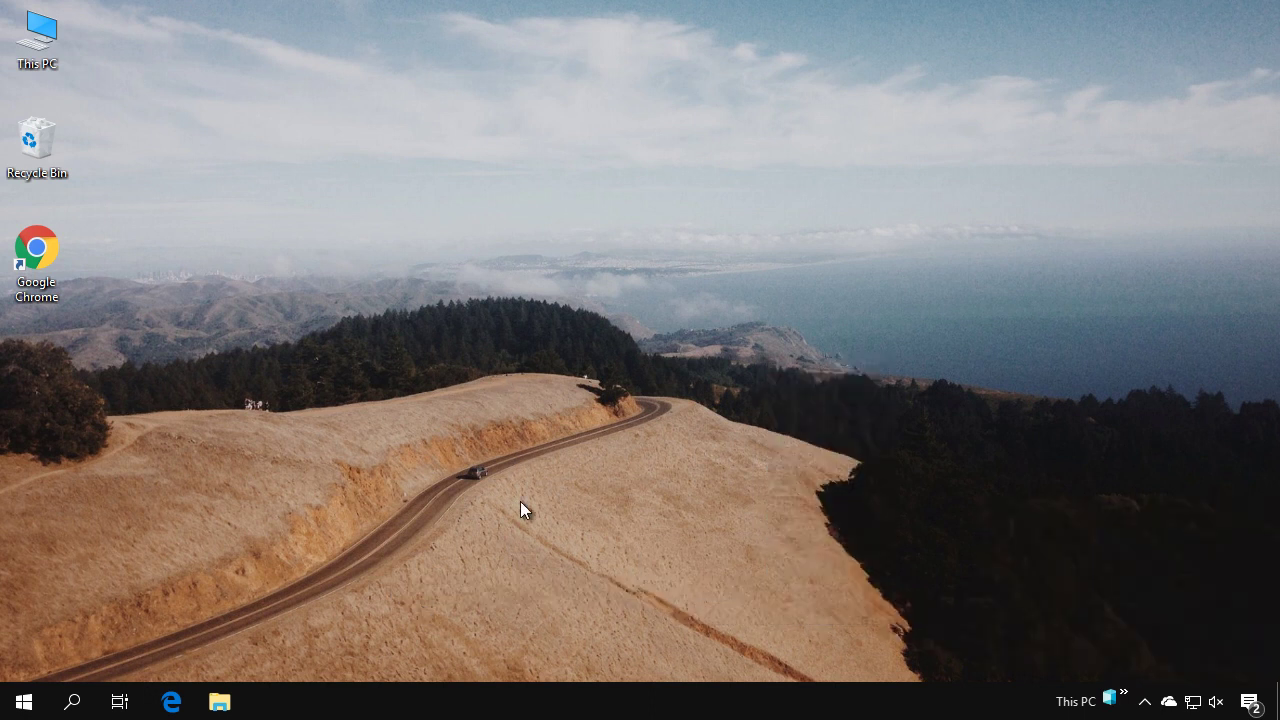